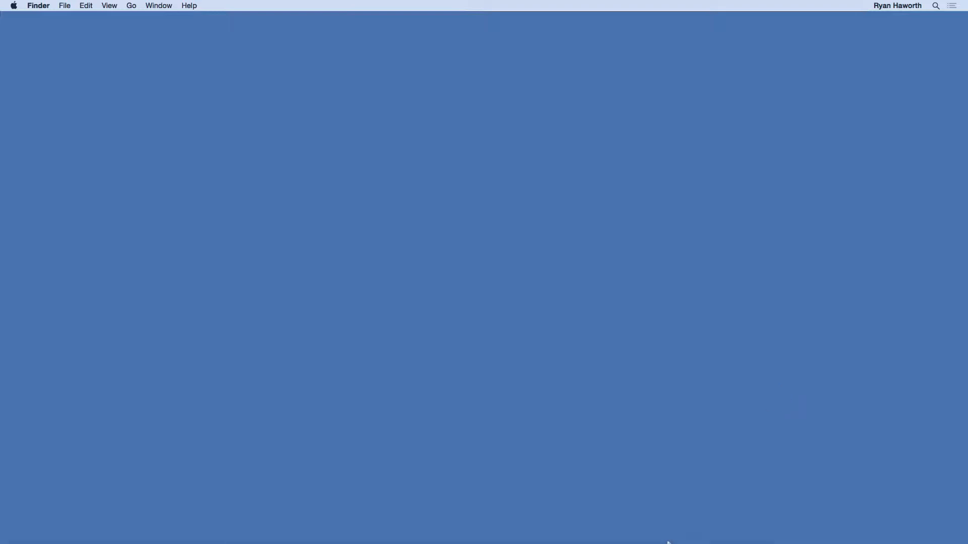
Step: Launch Adobe Illustrator CC, expand the collapsed panel dock and dismiss the Welcome window
mouse_move(716, 543)
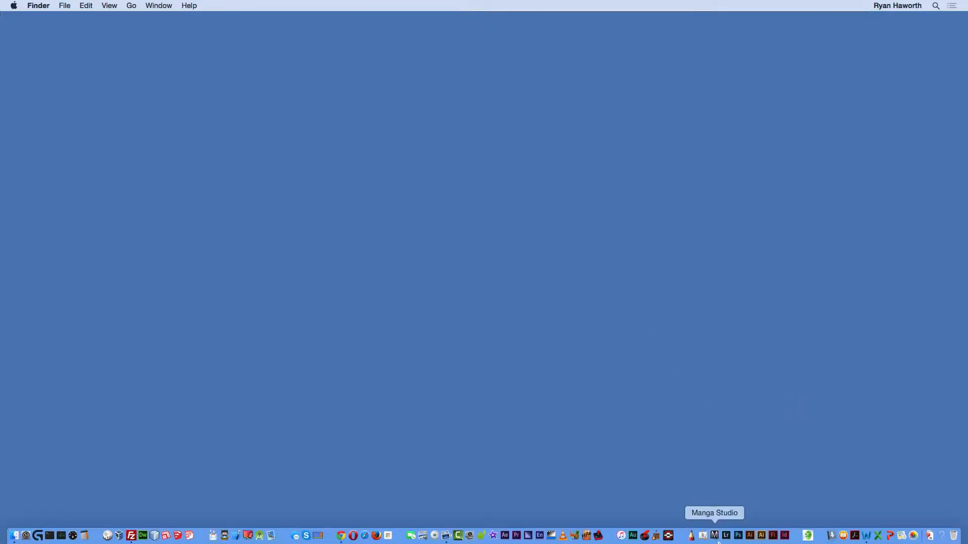
left_click(749, 540)
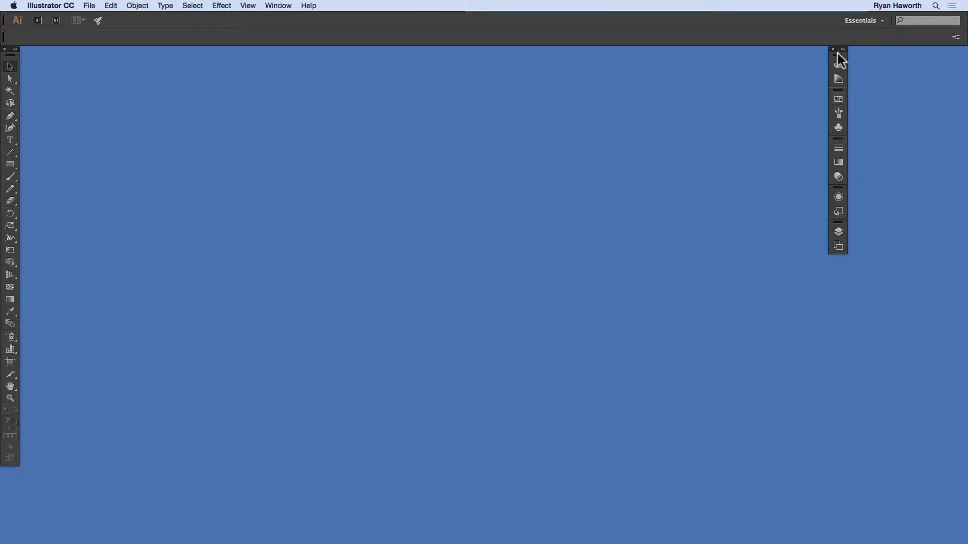
left_click(843, 49)
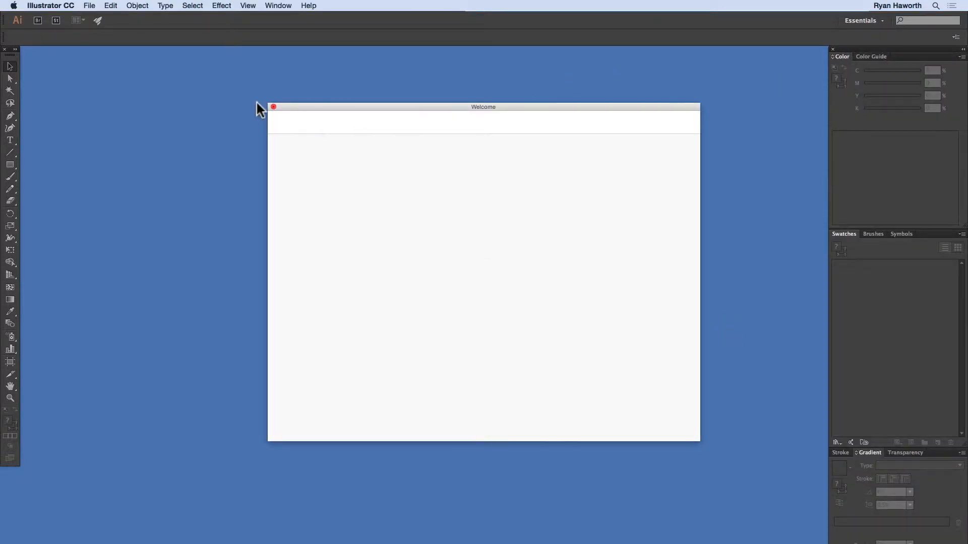
left_click(273, 106)
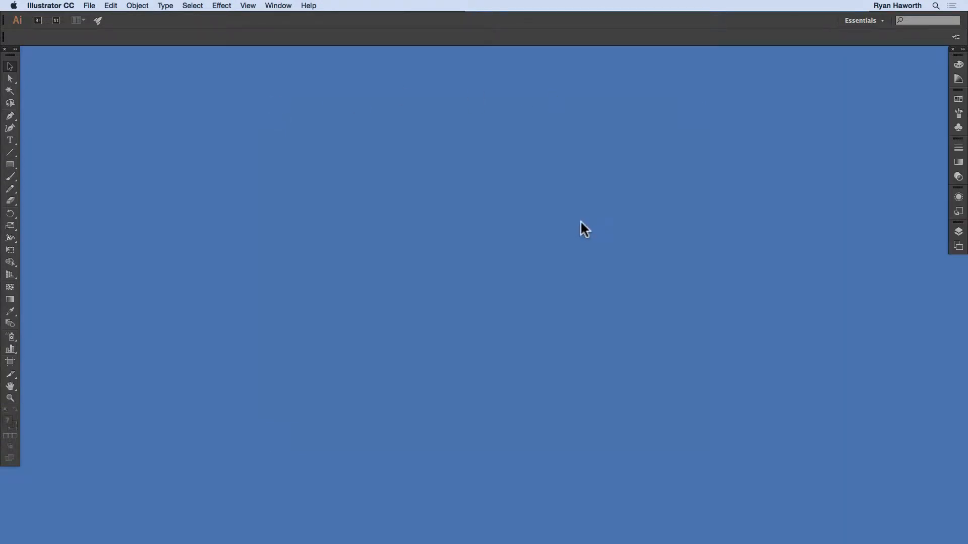
Step: Switch to Chrome and download Lesson2.1-SelectionTool.ait.zip from the copied practice-file address, saving it to the Desktop
key("super+Tab")
key("super+Tab")
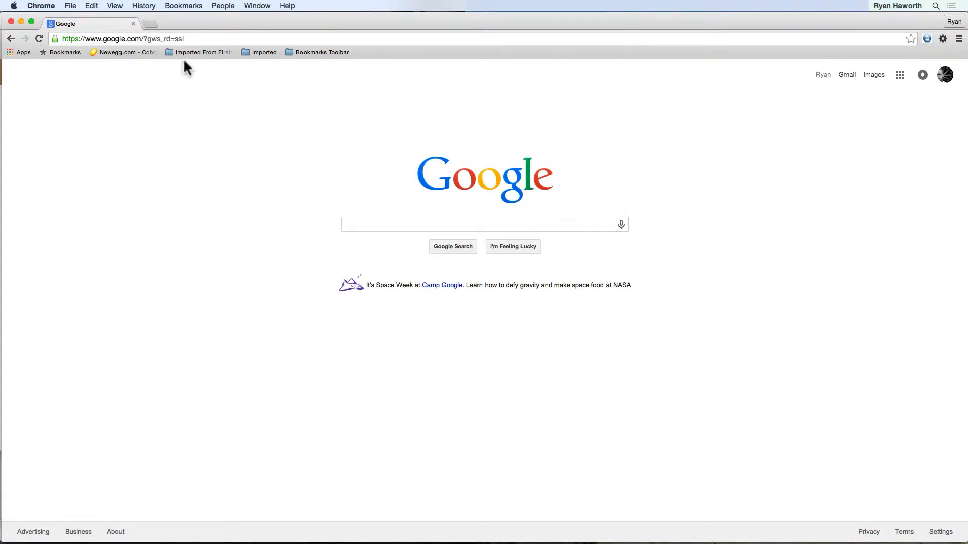
left_click(227, 37)
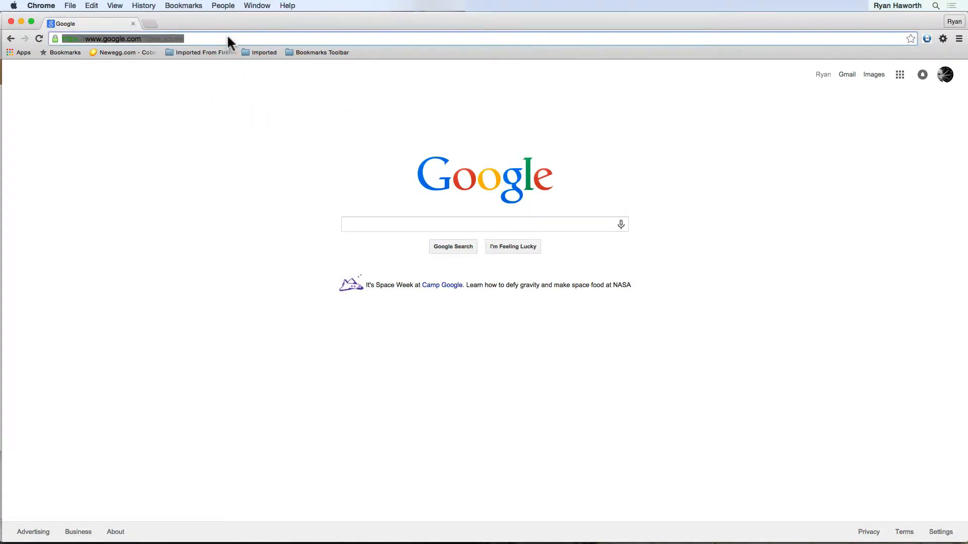
type("http://www.ryandoeseverything.com/courses/illustrator-cc/practice/Lesson2.1-SelectionTool.ait.zip")
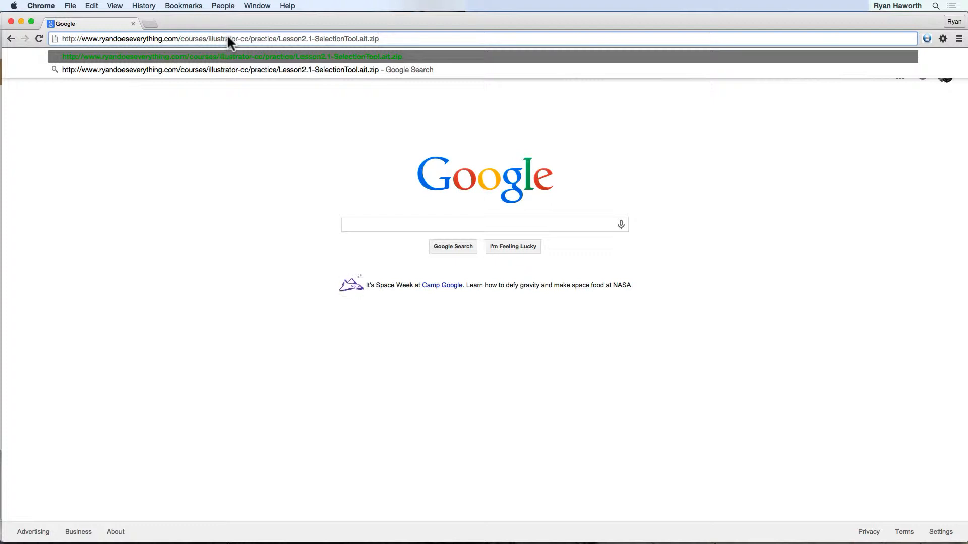
key("Return")
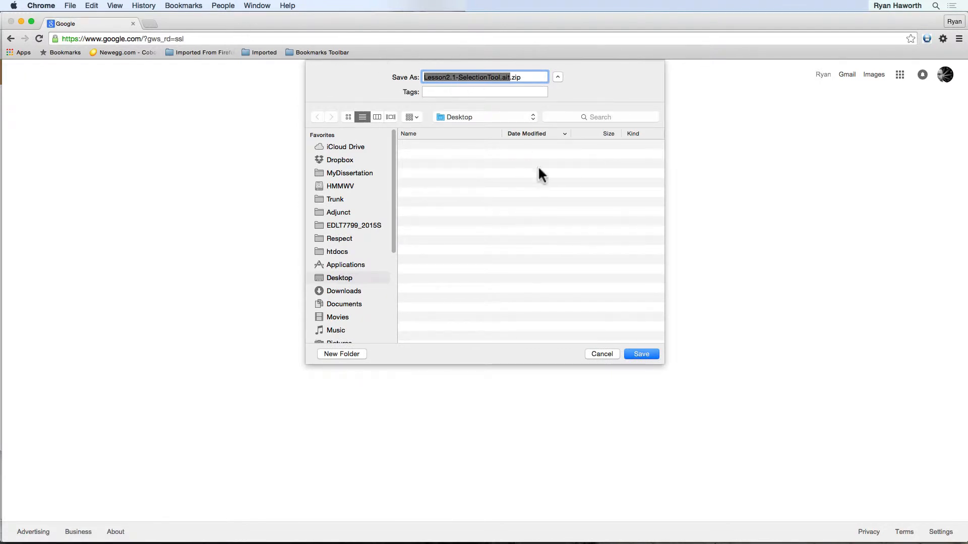
left_click(655, 353)
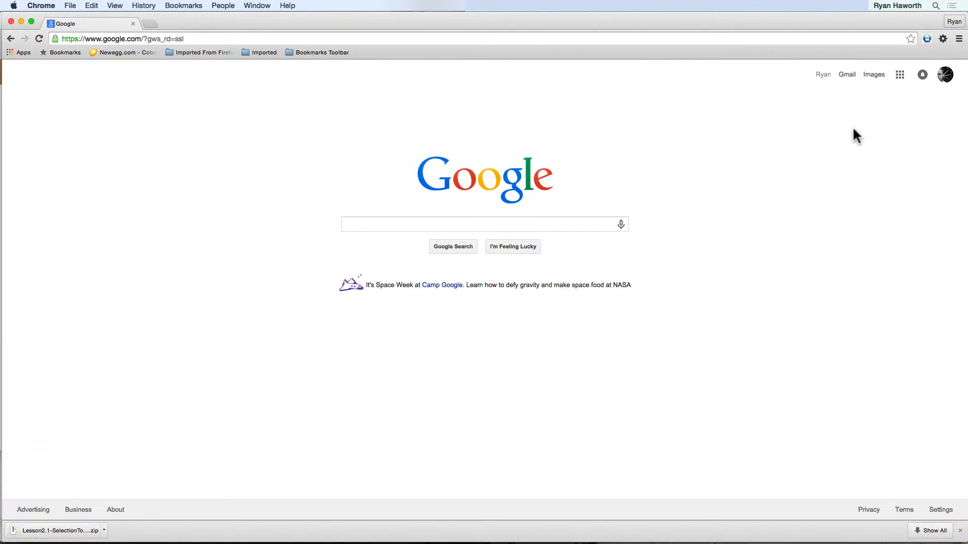
Step: Switch to Finder and extract the downloaded Lesson2.1-SelectionTool.ait.zip archive on the desktop
key("super+Tab")
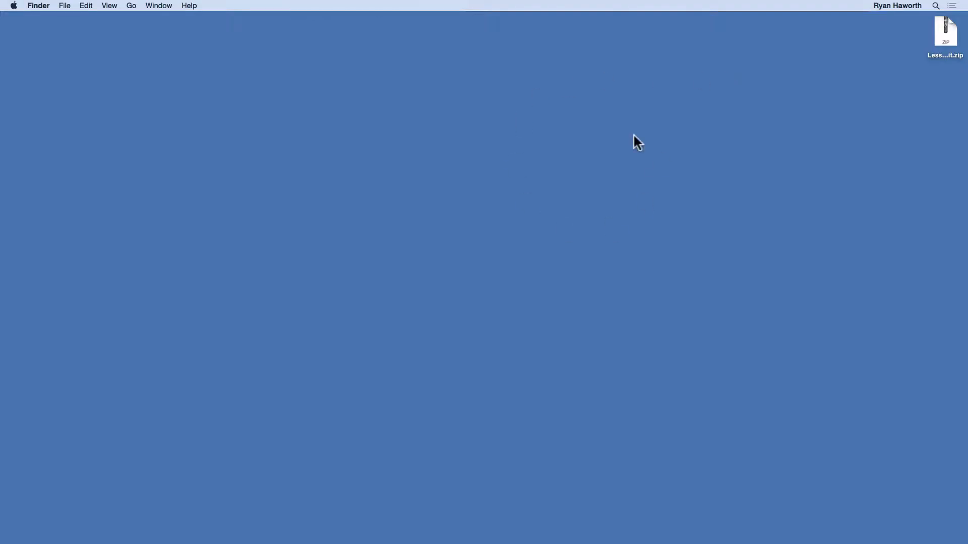
left_click(939, 28)
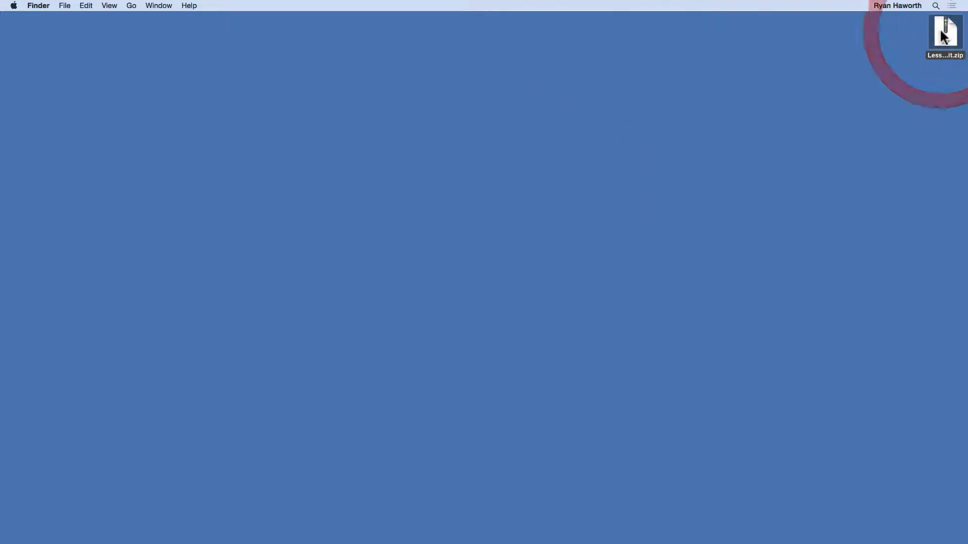
left_click(945, 31)
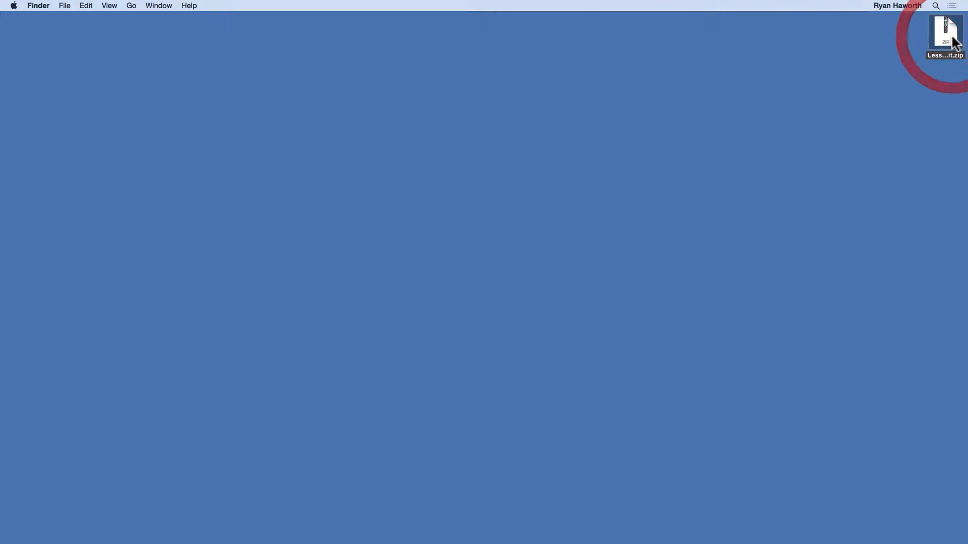
double_click(948, 32)
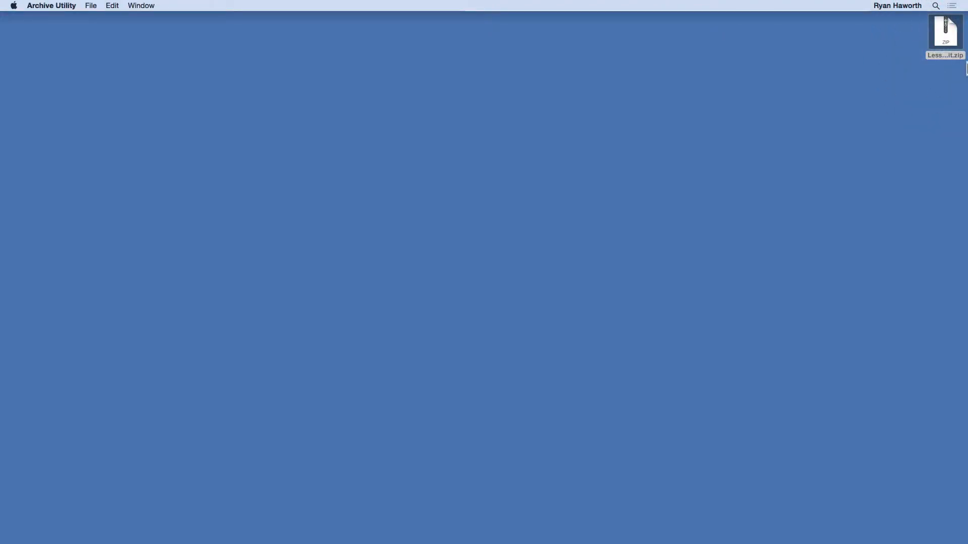
Step: Separate the zip archive and the extracted .ait template on the desktop, and open the template in Illustrator
left_click(936, 37)
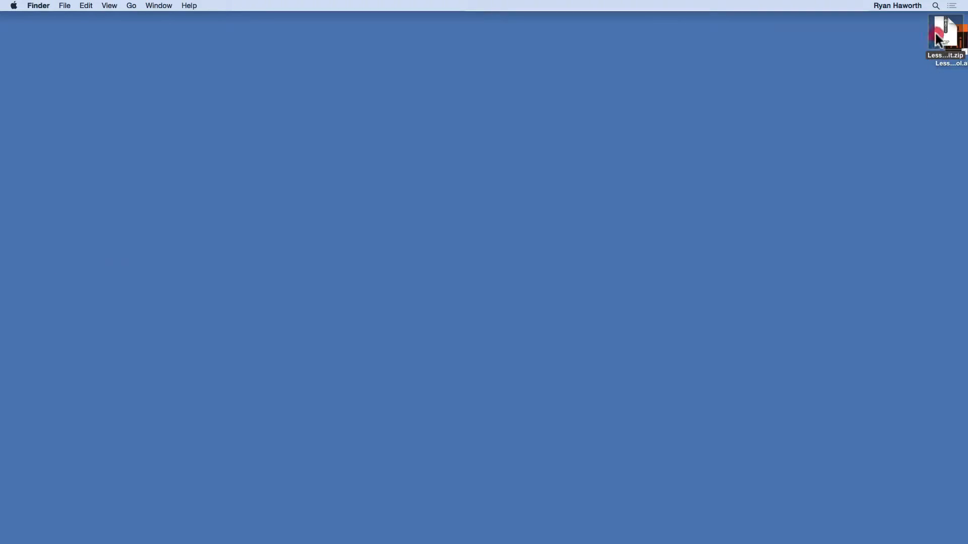
left_click_drag(936, 37, 807, 100)
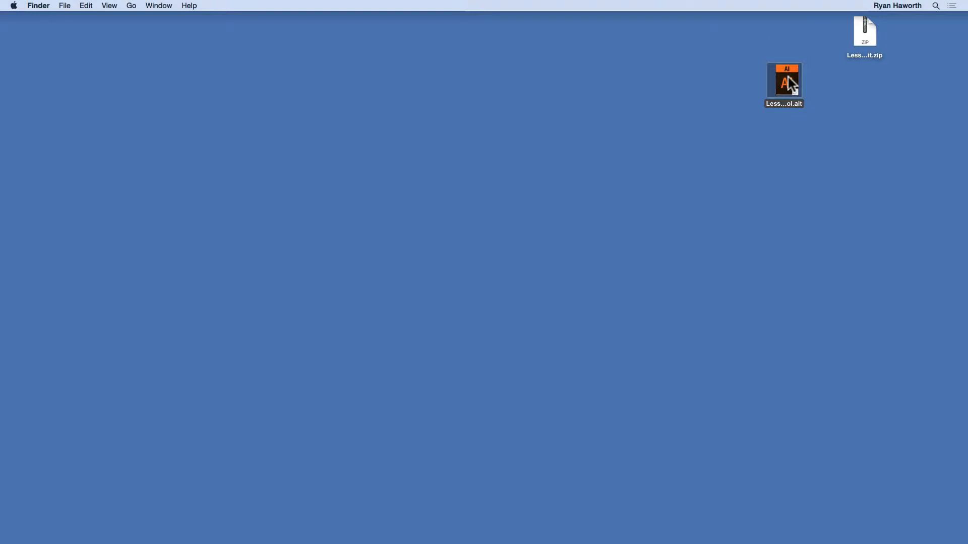
left_click_drag(788, 77, 922, 34)
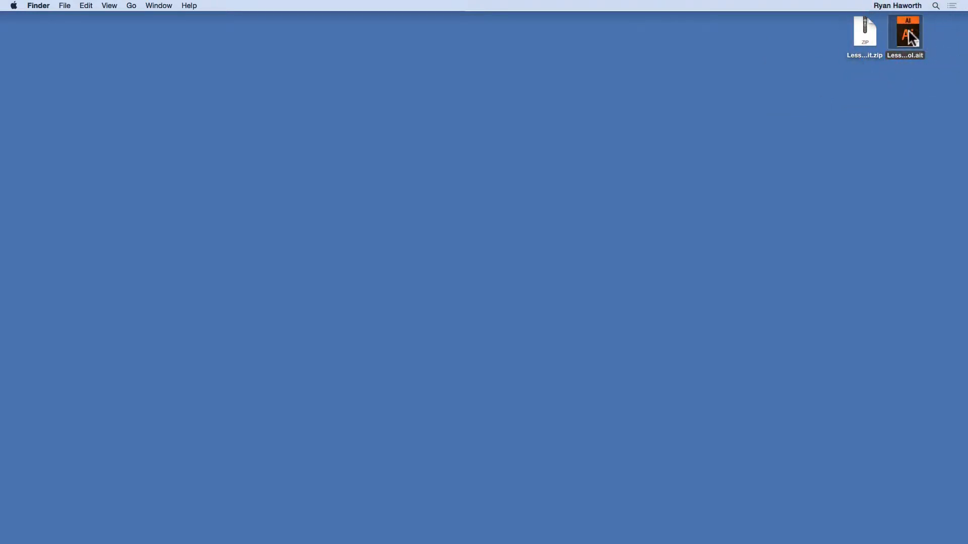
double_click(909, 32)
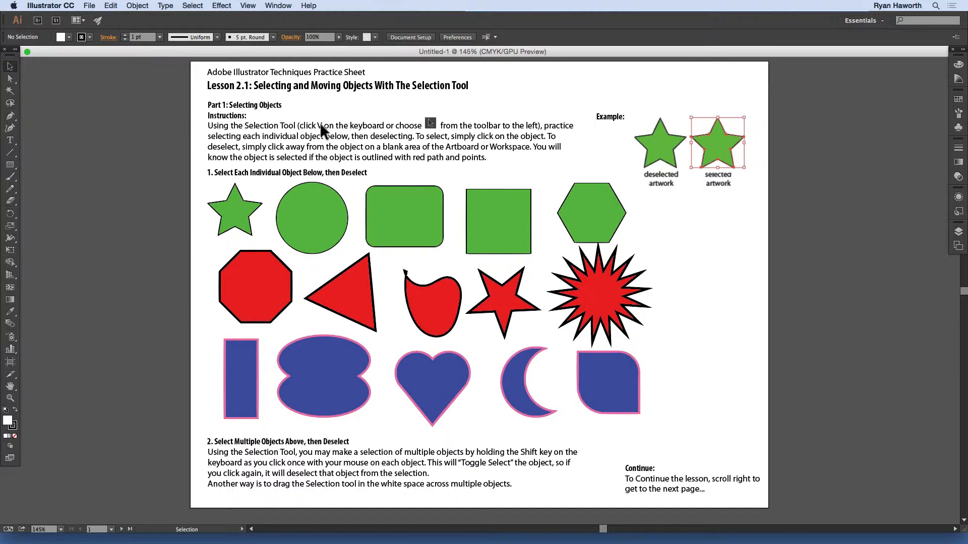
Step: Activate the Selection tool, select the green star in the first row of shapes and deselect it
key("v")
left_click(11, 66)
left_click(230, 215)
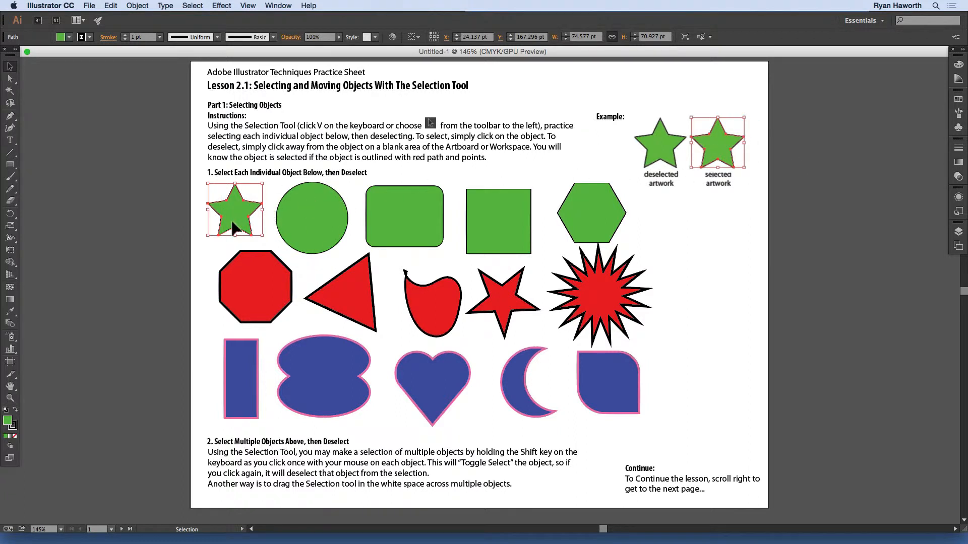
left_click(198, 202)
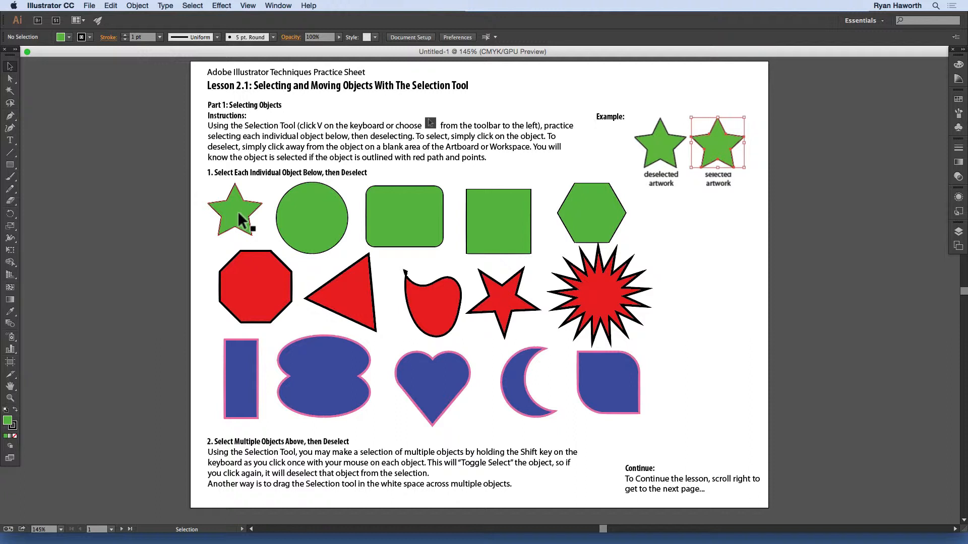
Step: Select and deselect the green circle, rounded rectangle and square one at a time
left_click(308, 211)
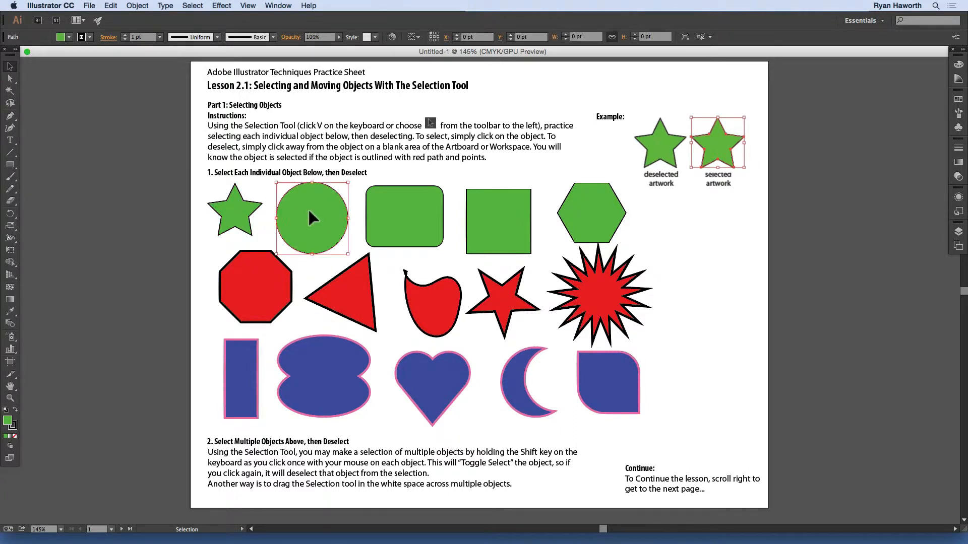
left_click(265, 182)
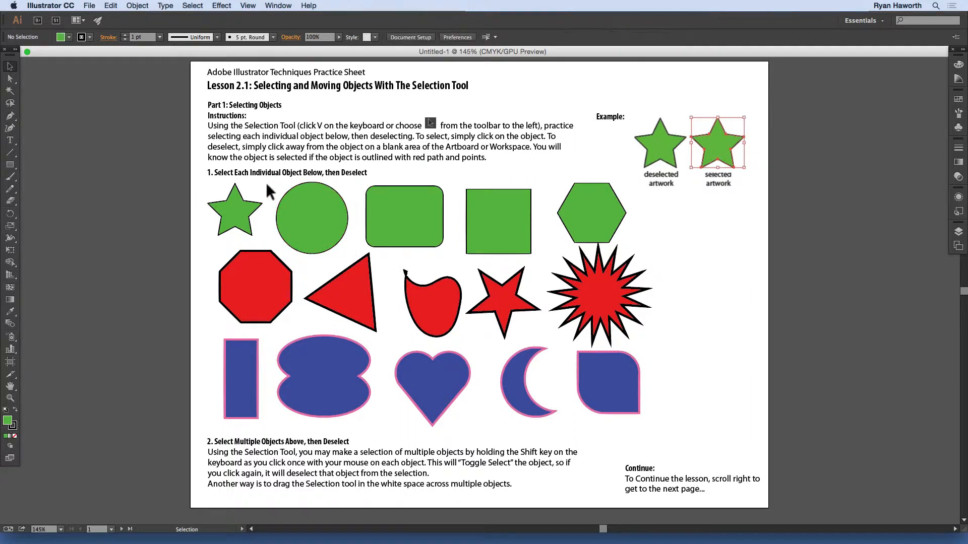
left_click(410, 194)
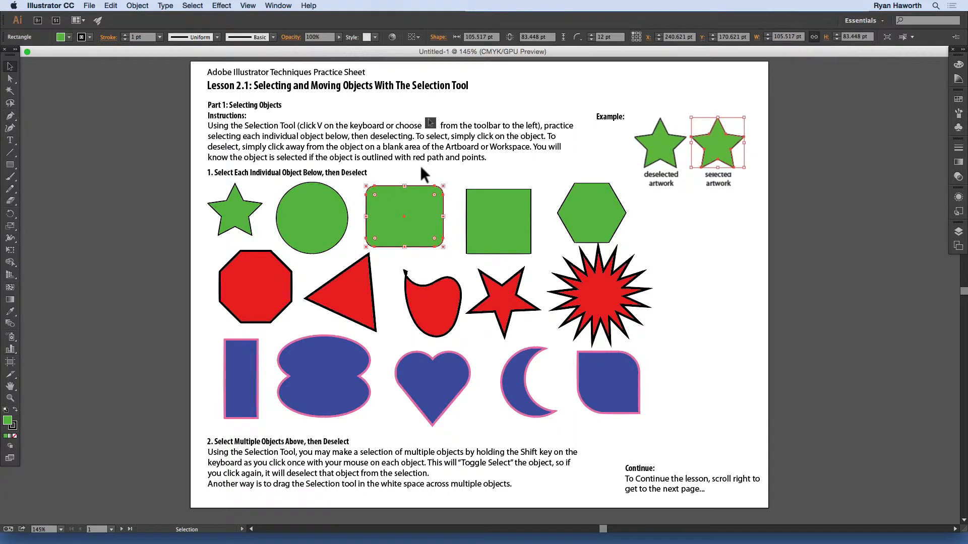
left_click(419, 165)
left_click(512, 228)
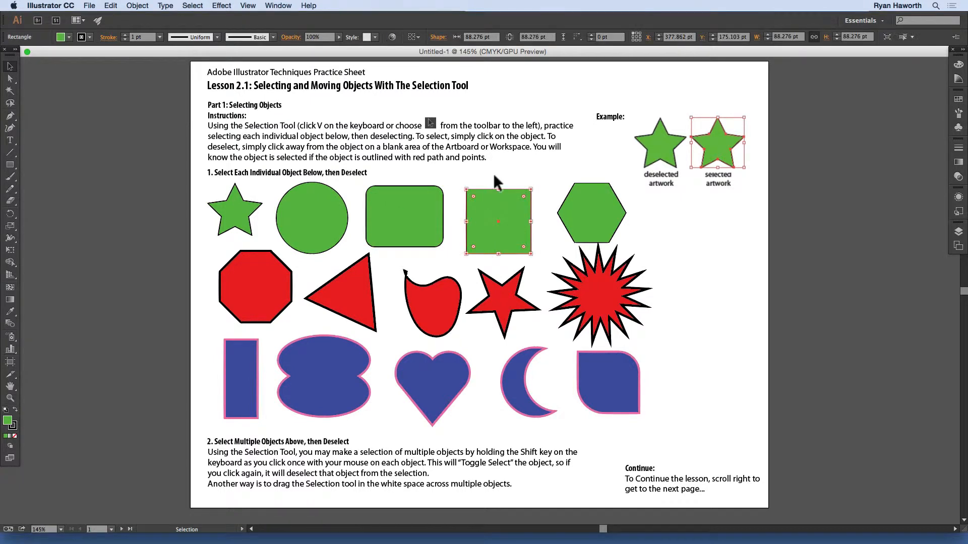
left_click(493, 174)
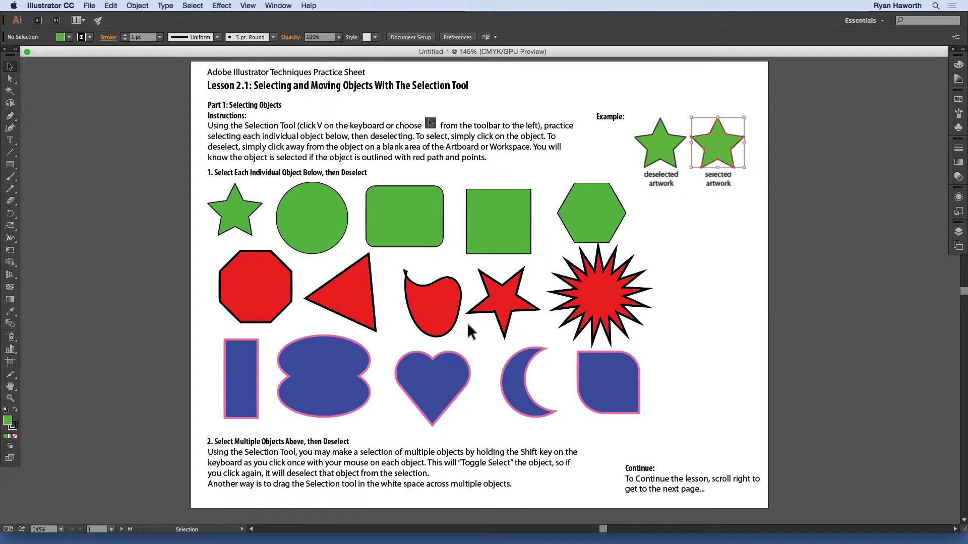
Step: Select the blue heart in the third row, then deselect it on a blank area of the artboard
scroll(415, 298, "down", 2)
scroll(415, 298, "up", 2)
left_click(430, 385)
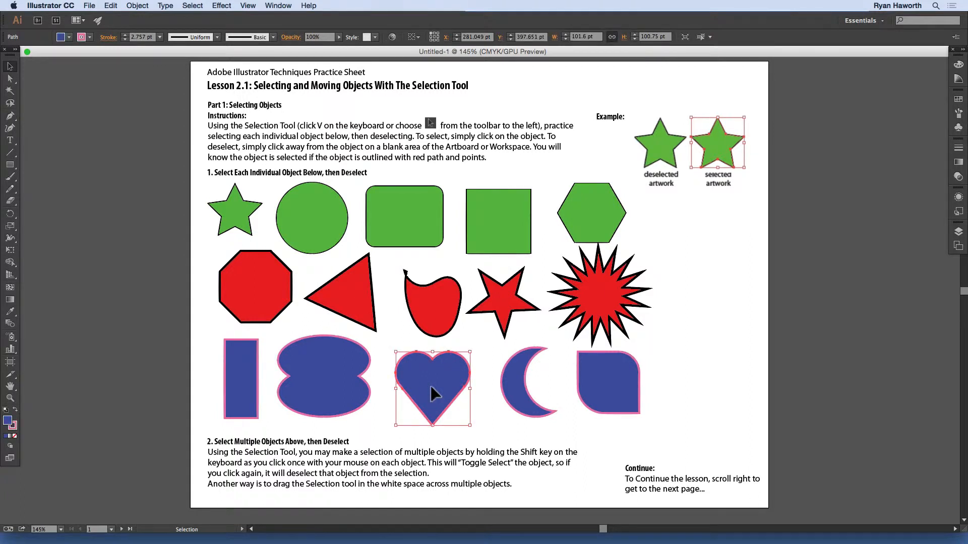
key("shift")
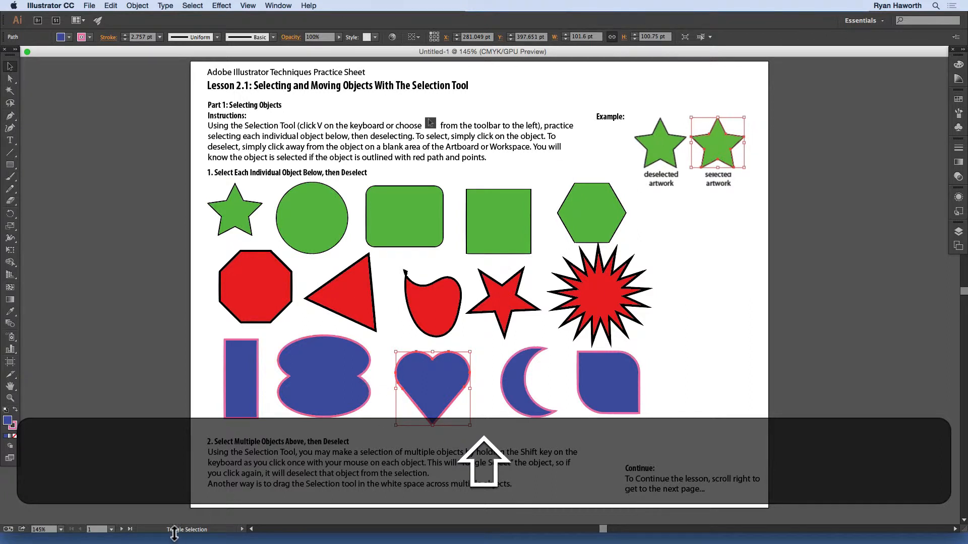
left_click(385, 404)
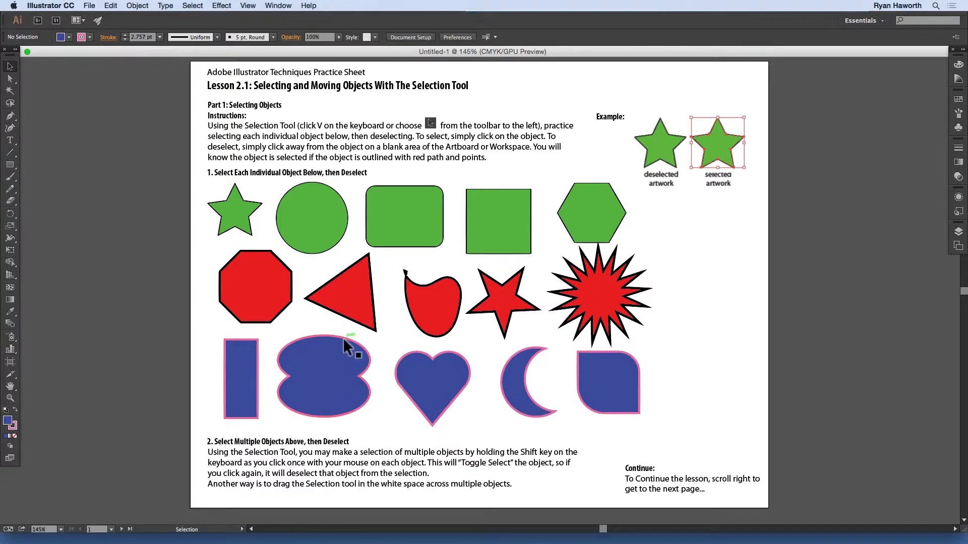
Step: Select the red octagon and practise toggling it out of and back into the selection several times
left_click(243, 287)
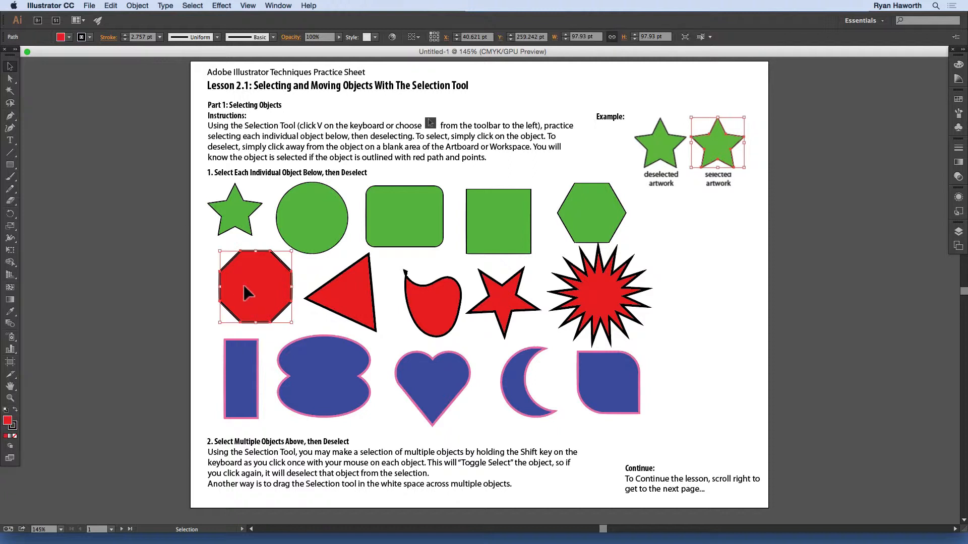
key("shift")
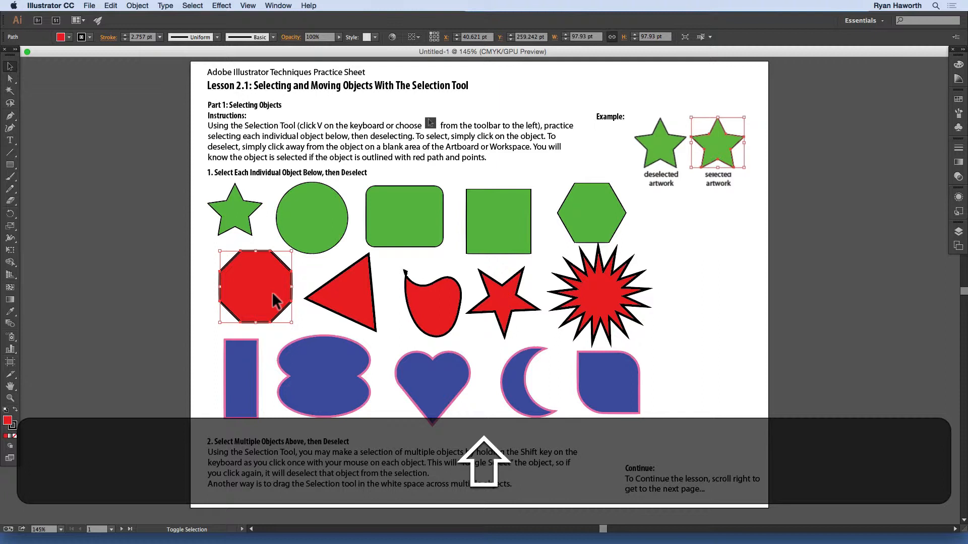
left_click(233, 284, "shift")
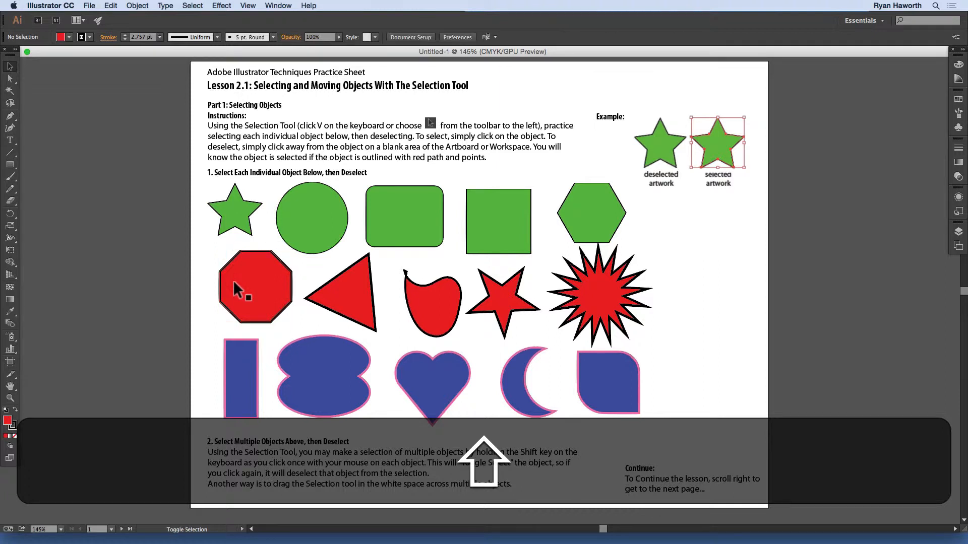
left_click(234, 283, "shift")
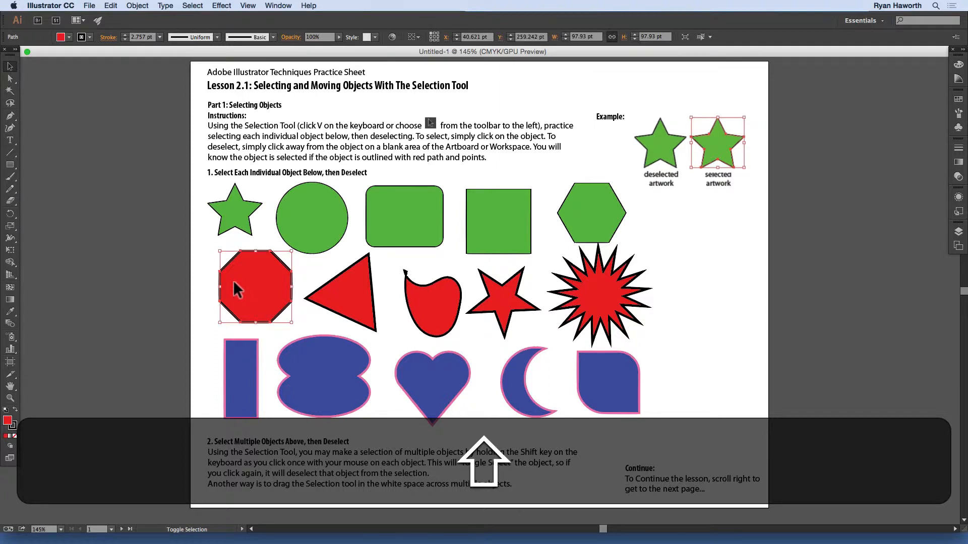
left_click(234, 282, "shift")
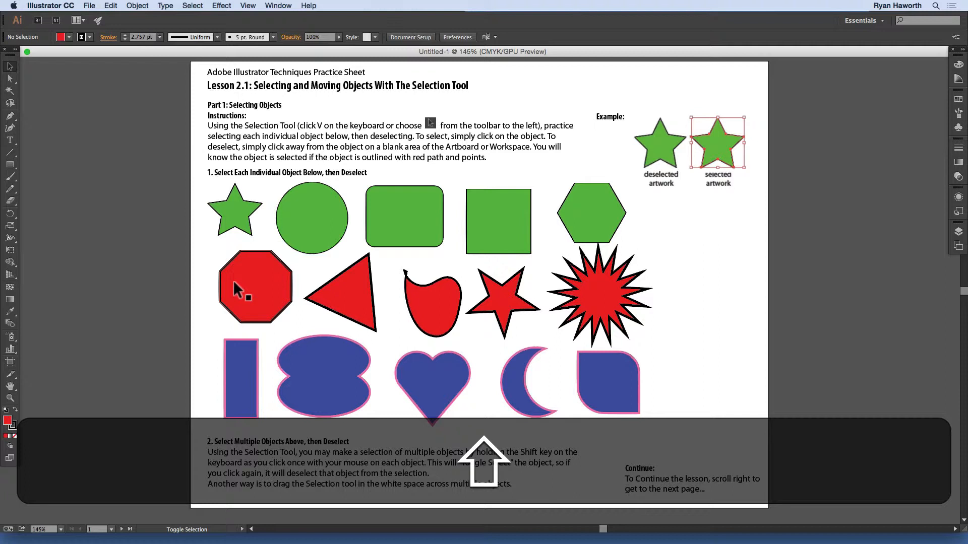
left_click(233, 283, "shift")
left_click(233, 284, "shift")
left_click(233, 285, "shift")
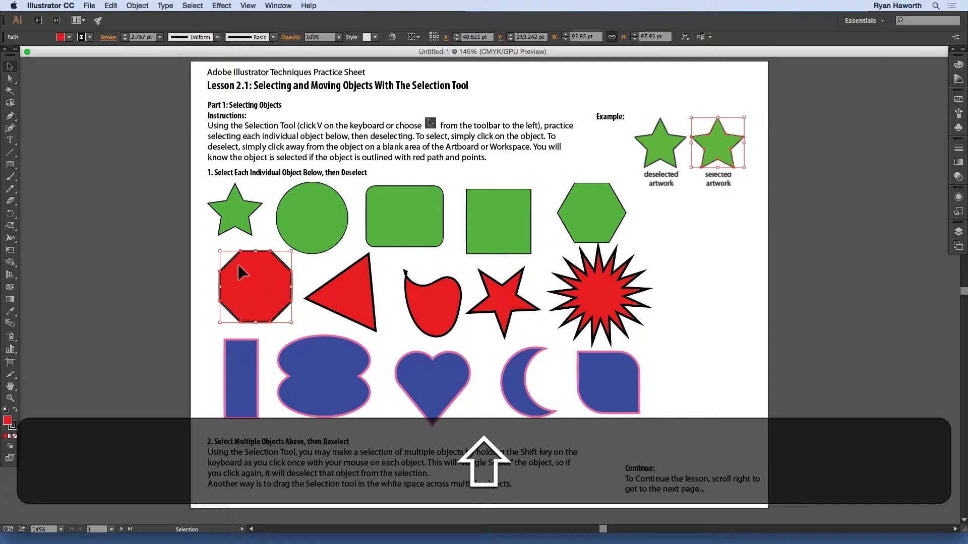
Step: Select the green star in the first row and remove it from the selection with toggle select
left_click(240, 217)
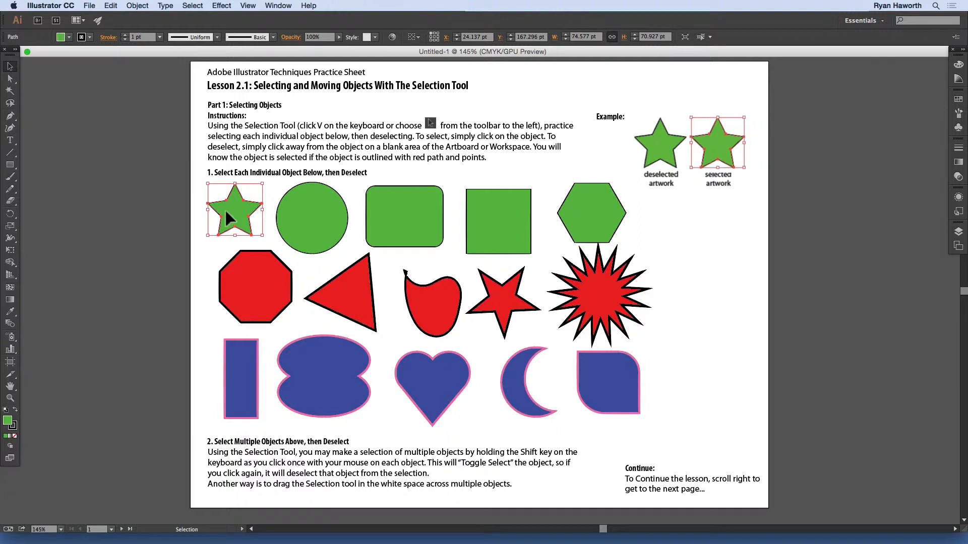
key("shift")
left_click(226, 218, "shift")
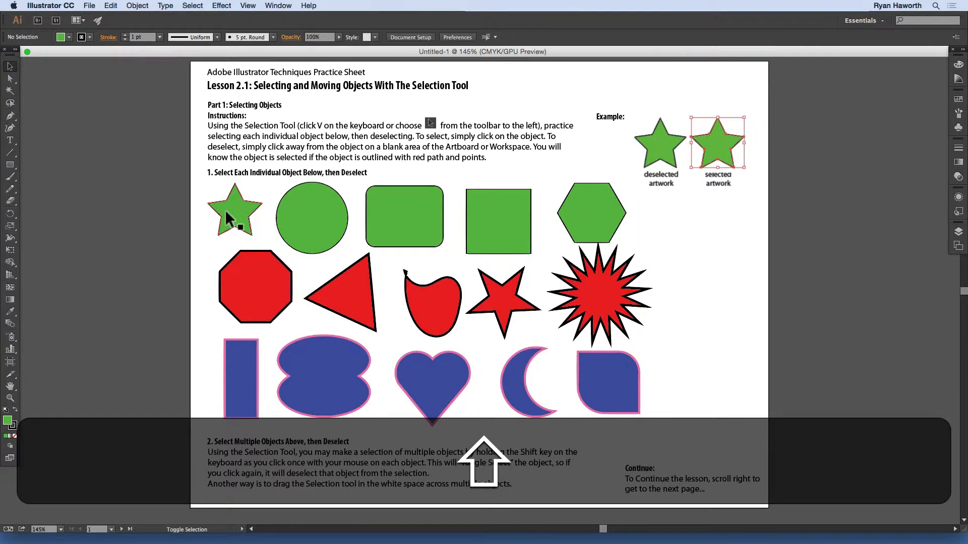
Step: Practise toggling the green star in and out of the selection, ending with it selected
left_click(226, 214, "shift")
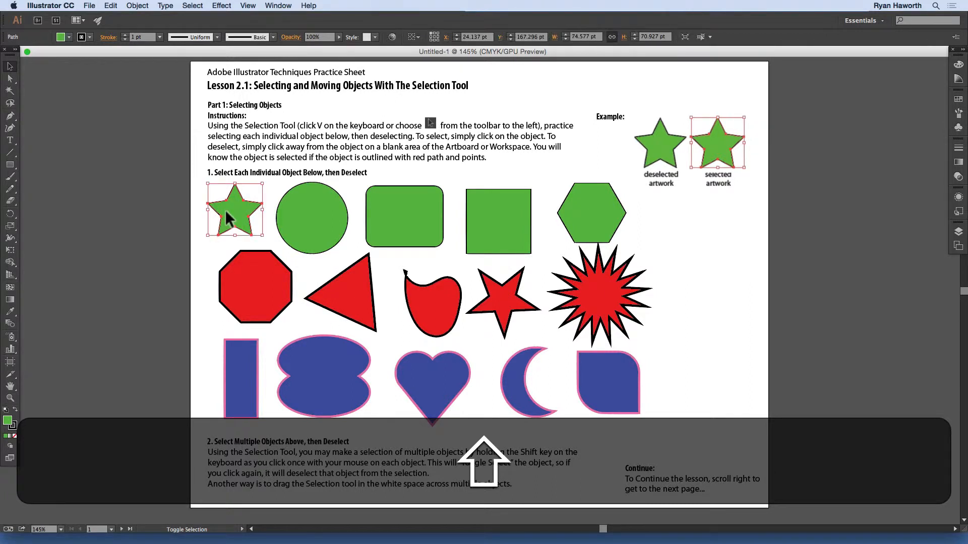
left_click(226, 212, "shift")
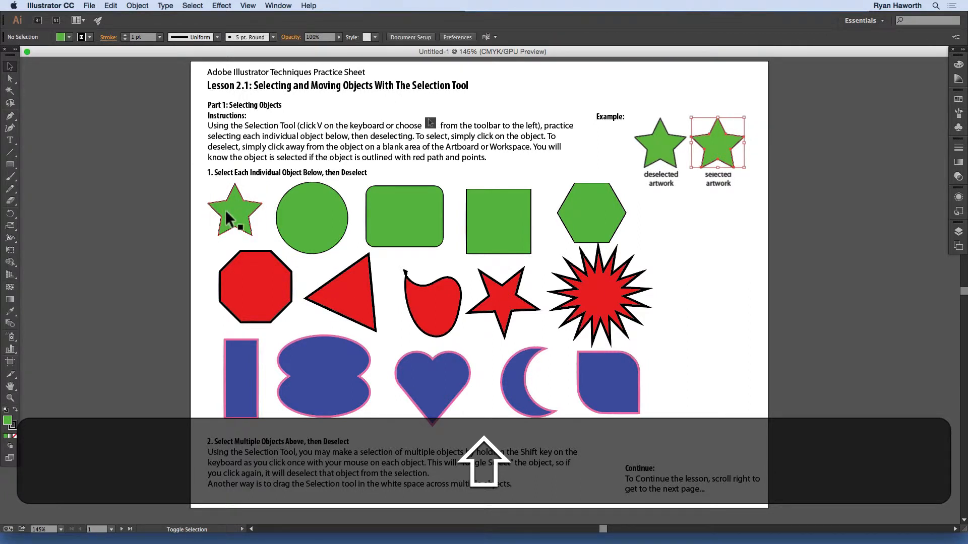
left_click(225, 212, "shift")
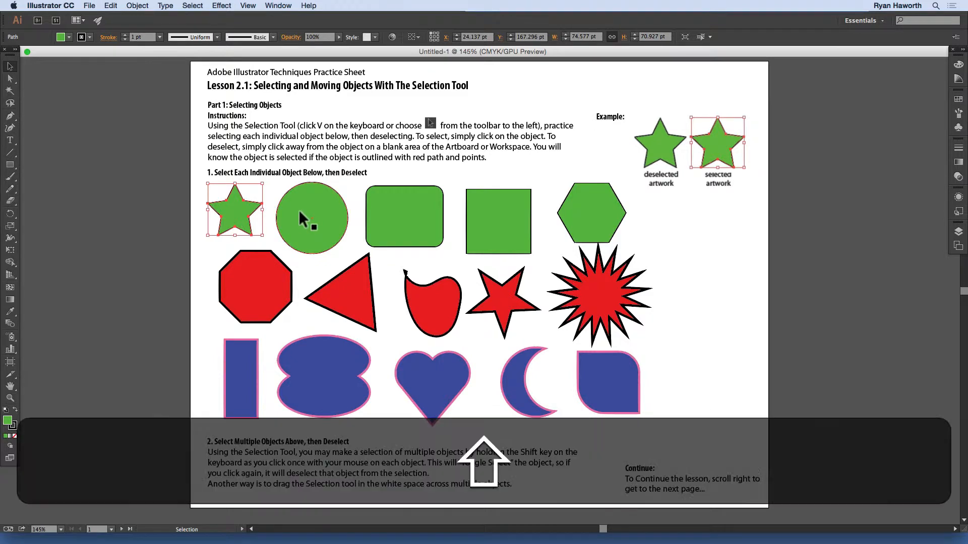
Step: Add the green circle, blue double oval, red blob and green square to the star selection, then deselect everything
left_click(299, 219, "shift")
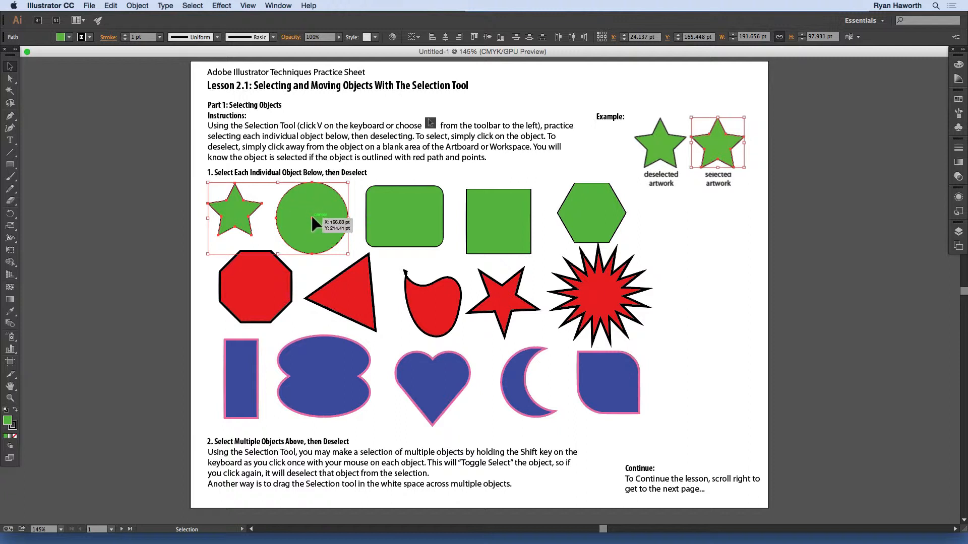
key("shift")
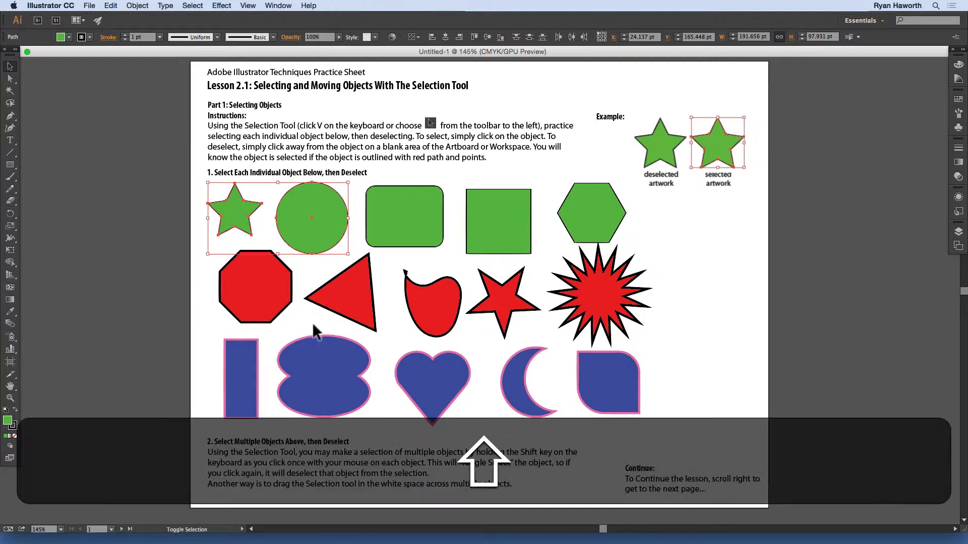
left_click(331, 358, "shift")
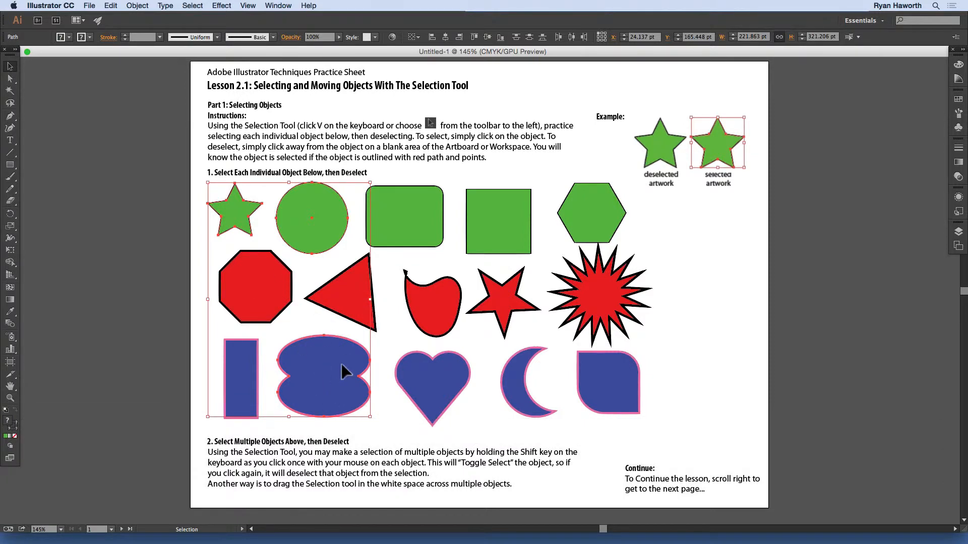
key("shift")
left_click(436, 317, "shift")
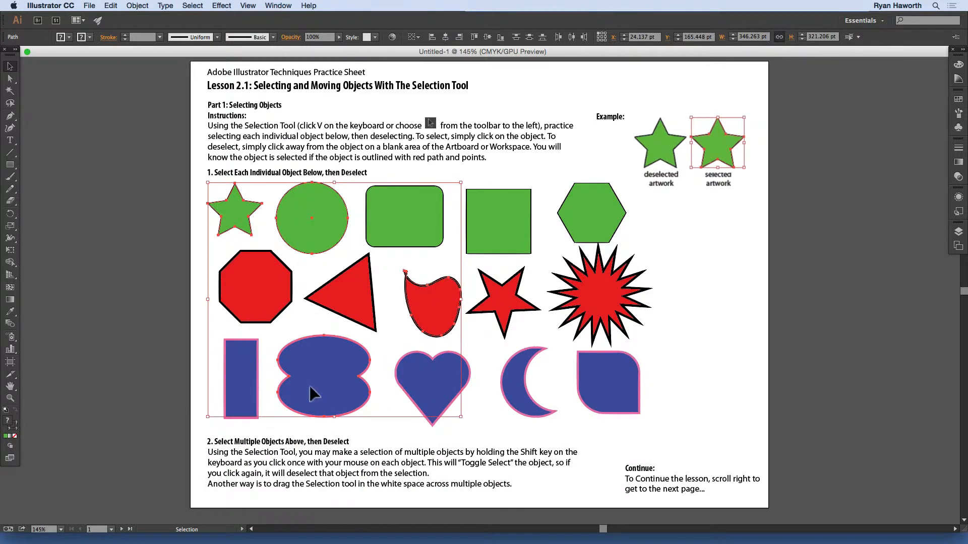
left_click(490, 224, "shift")
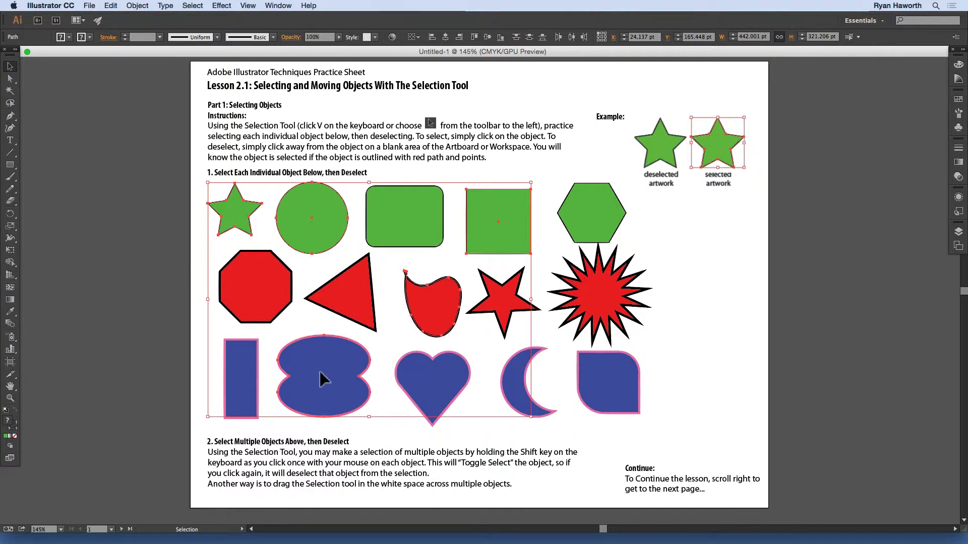
left_click(153, 273)
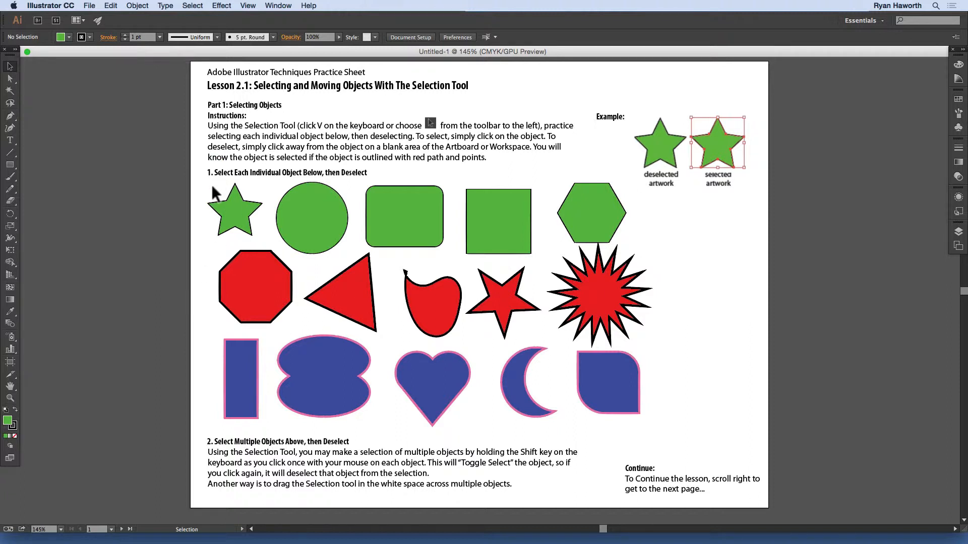
Step: Practise marquee-selecting the green star and red octagon together, deselecting them after each attempt
left_click_drag(219, 190, 273, 282)
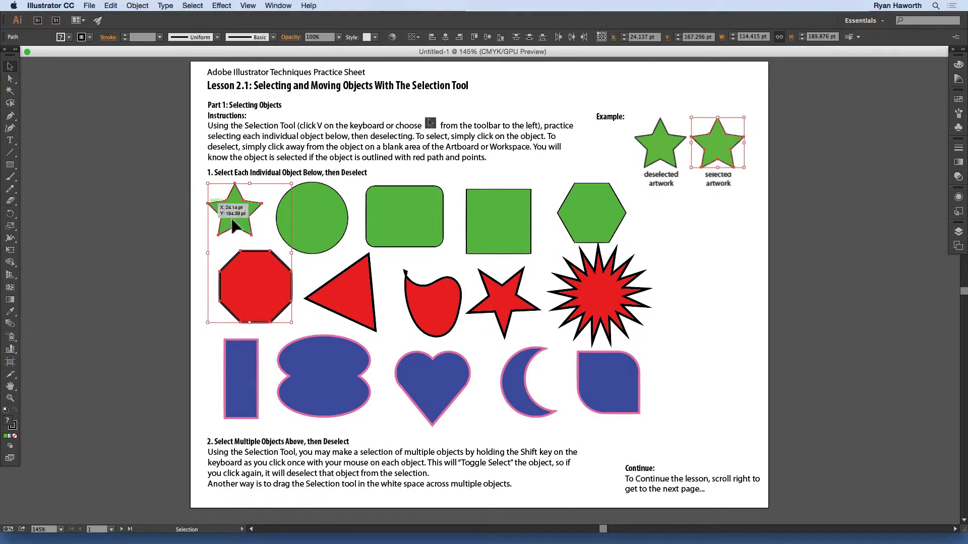
left_click(218, 191)
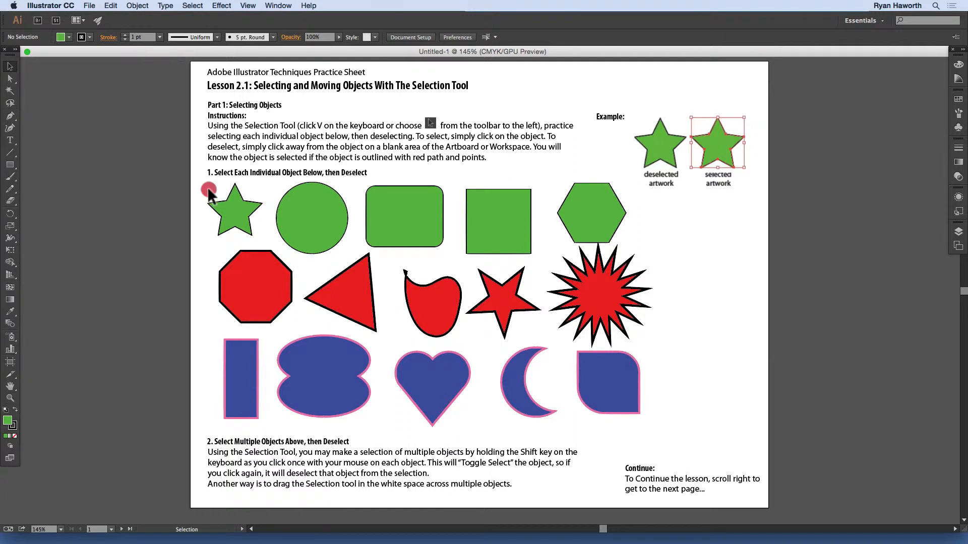
left_click_drag(224, 202, 265, 290)
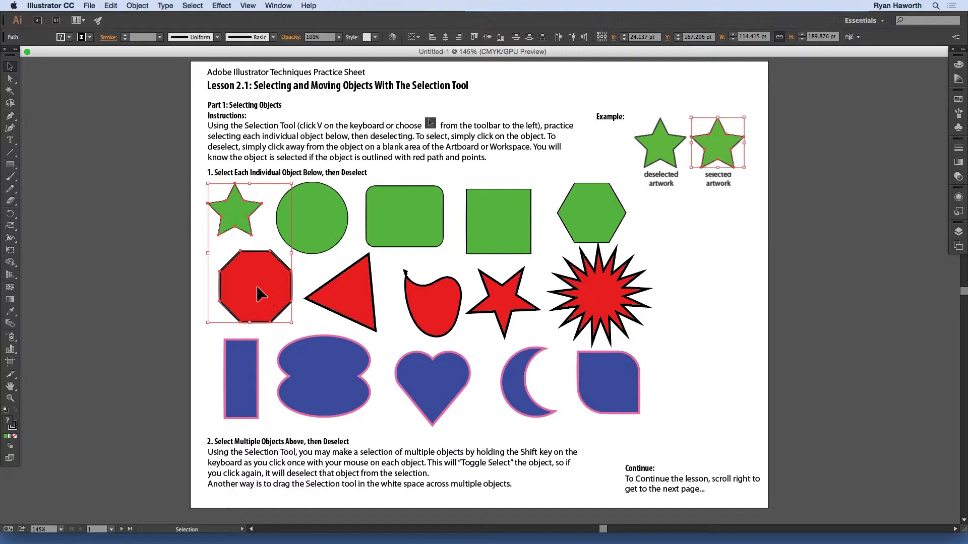
left_click(329, 267)
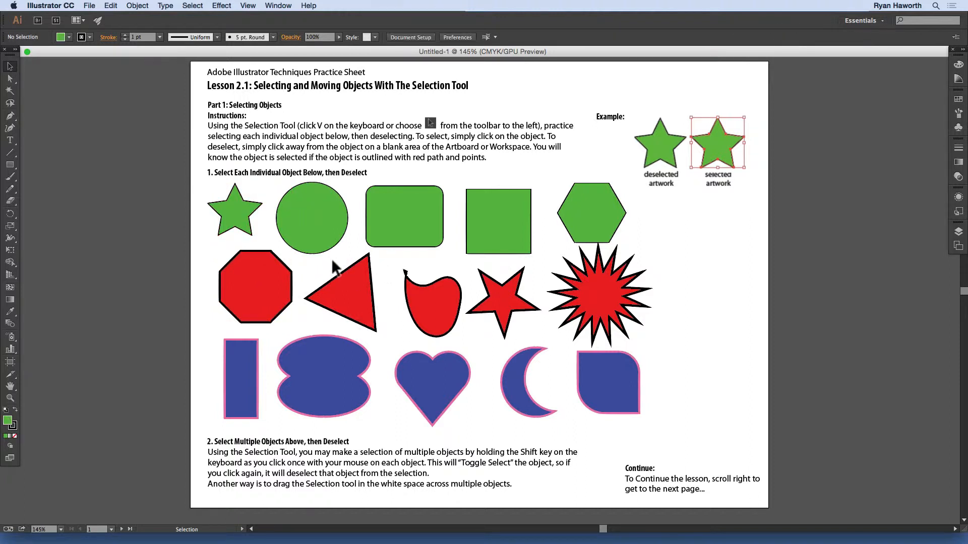
Step: Marquee-select the red triangle, blue double oval and heart together, then marquee-select only the heart, deselecting after each selection
left_click_drag(332, 261, 398, 382)
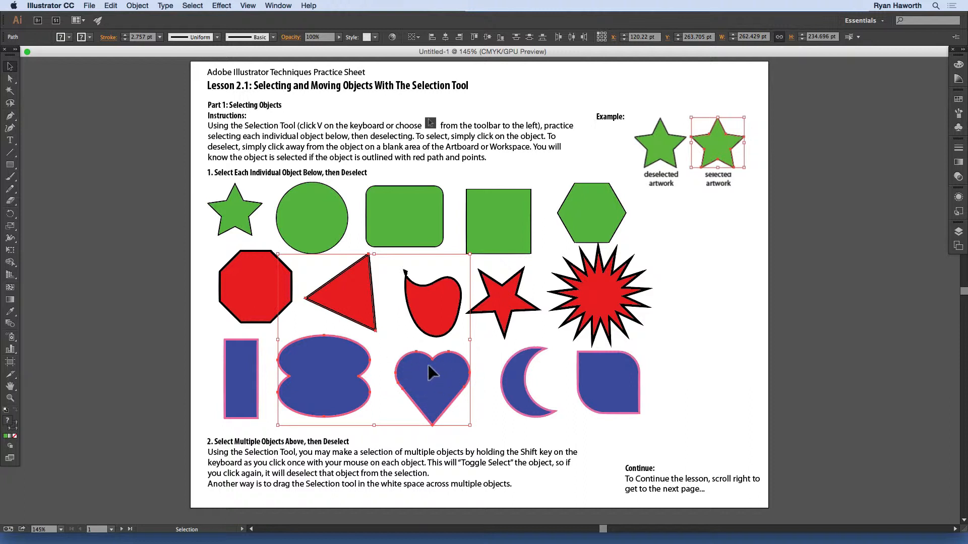
left_click(394, 345)
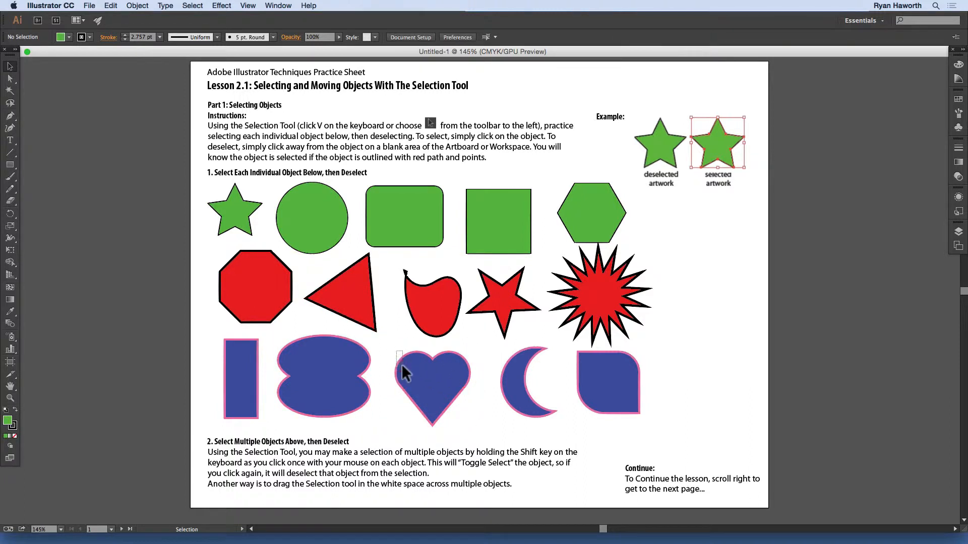
left_click(401, 364)
left_click(392, 347)
left_click(401, 369)
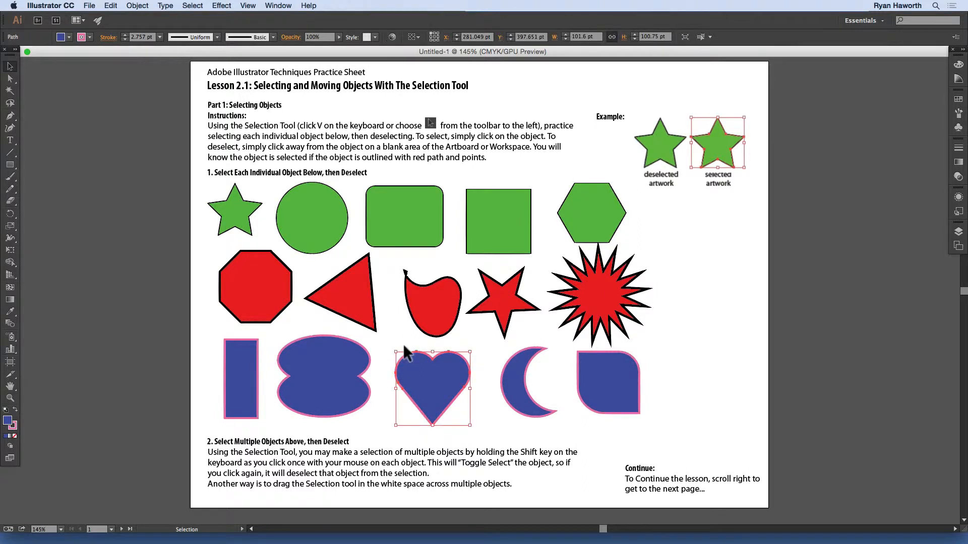
left_click(403, 344)
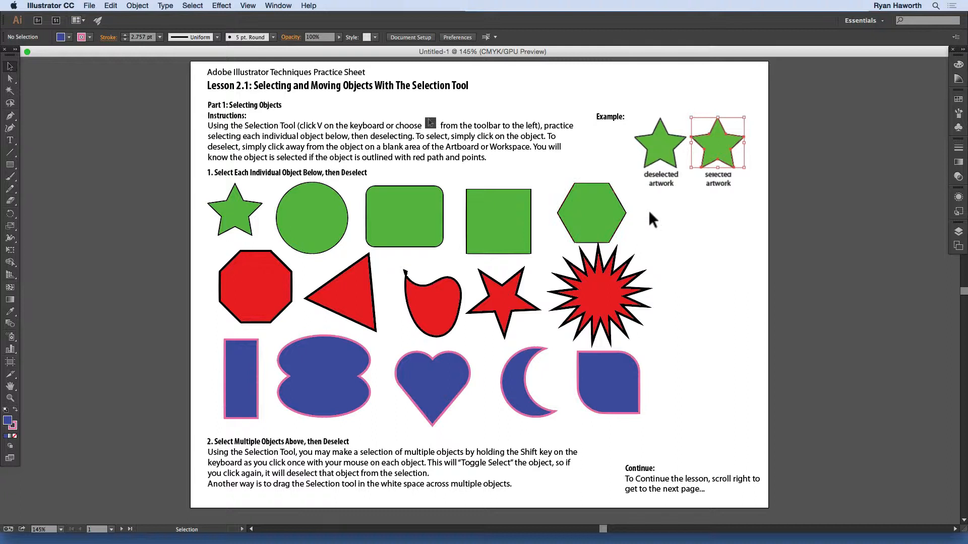
Step: Marquee-select the green hexagon and red starburst, add the red triangle and blue heart with toggle select, then deselect all
left_click_drag(661, 205, 585, 301)
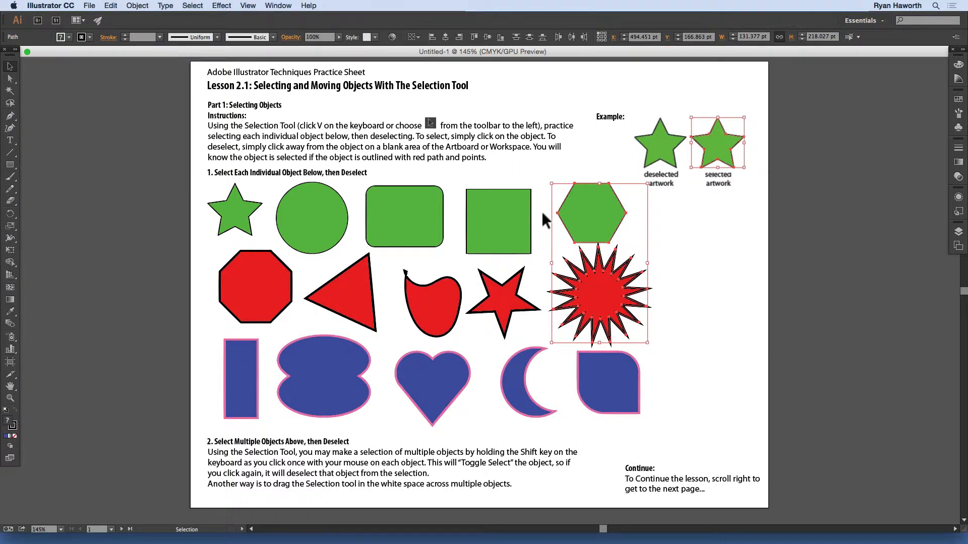
left_click(346, 313, "shift")
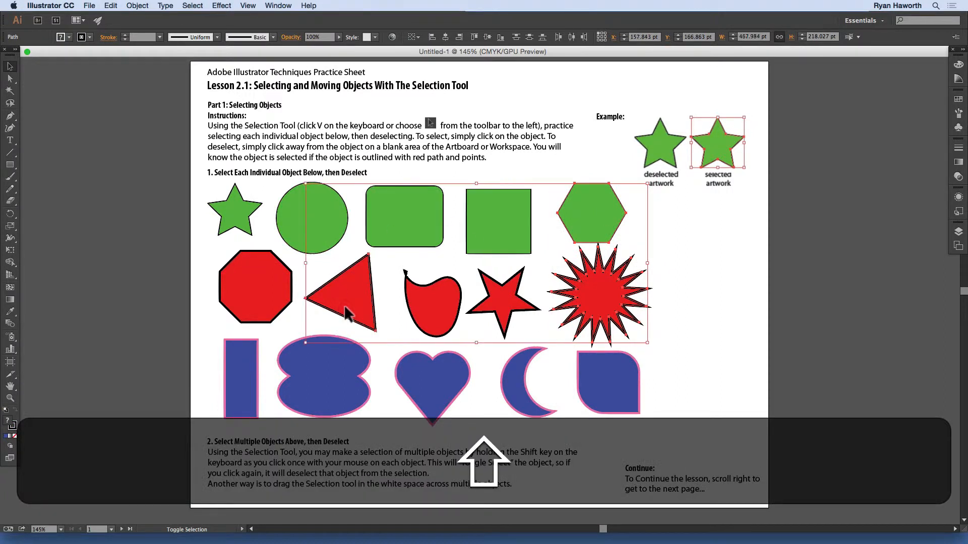
left_click(426, 365, "shift")
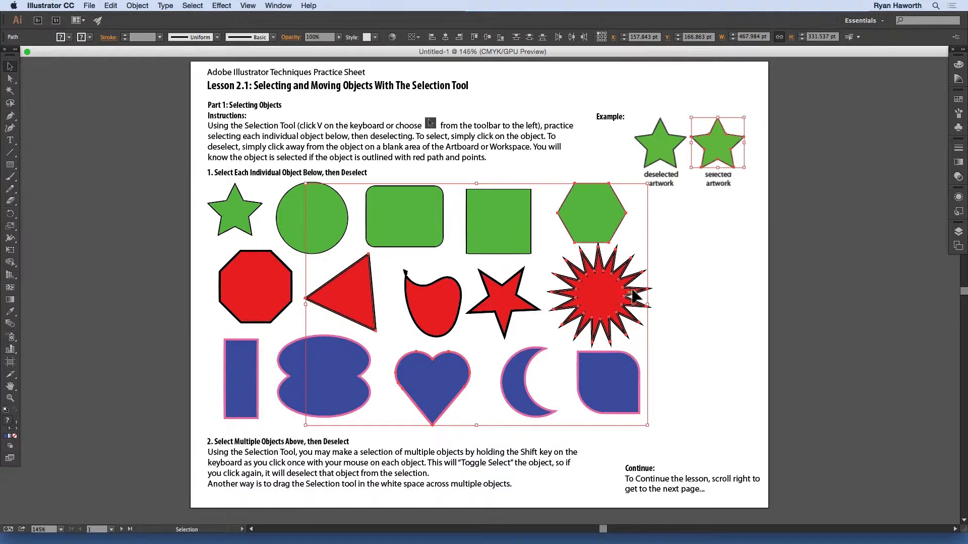
left_click(719, 257)
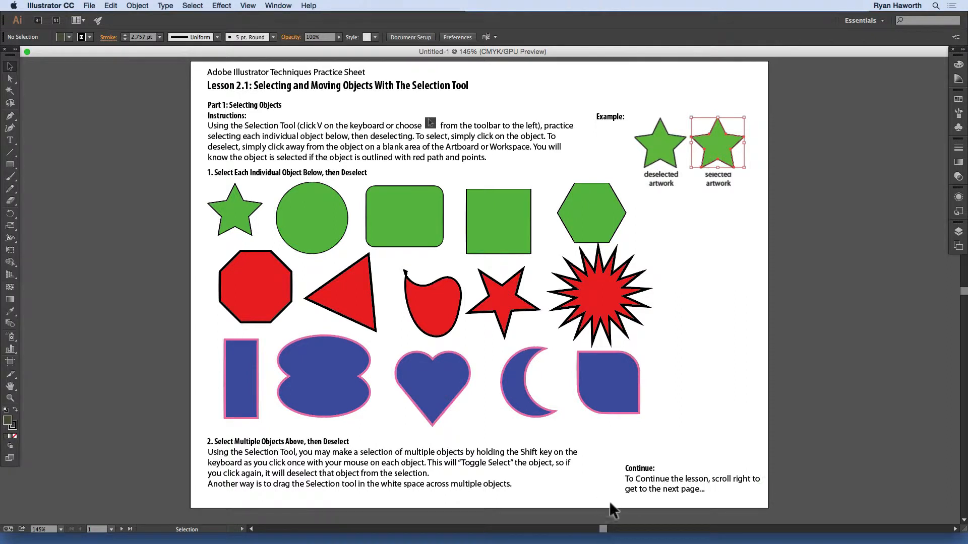
Step: Go to artboard 2, the Part 2: Moving Objects page of the lesson
left_click(601, 531)
mouse_move(602, 530)
left_mouse_down()
mouse_move(633, 532)
mouse_move(611, 532)
left_mouse_up()
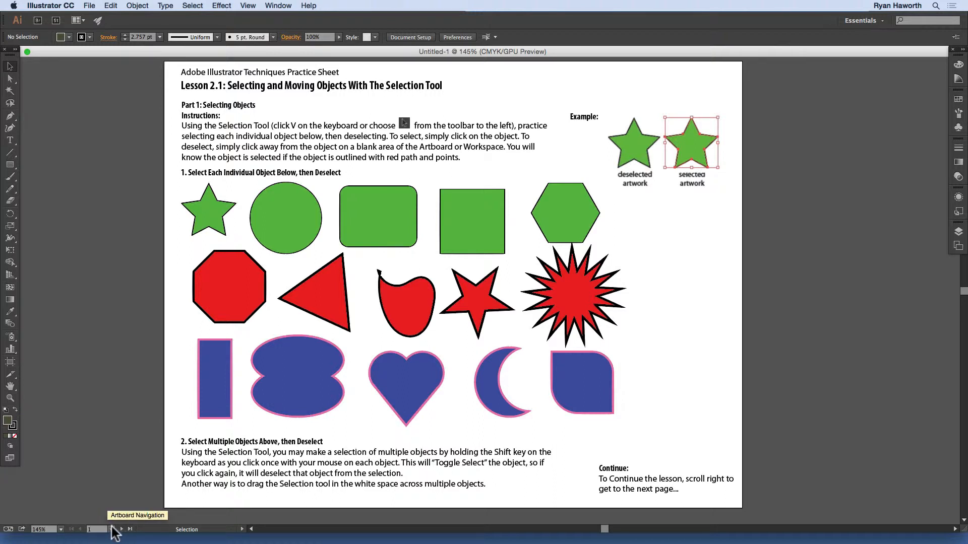
left_click(111, 529)
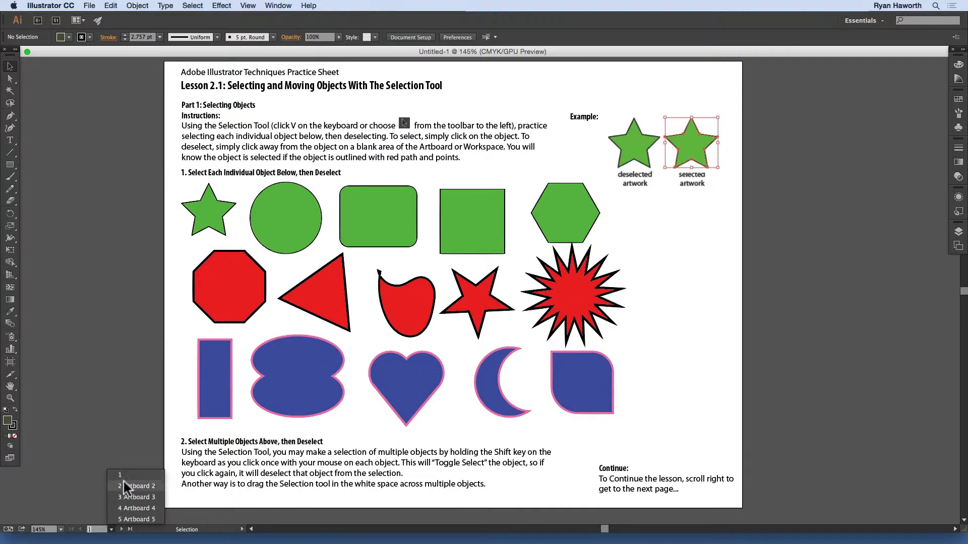
left_click(82, 474)
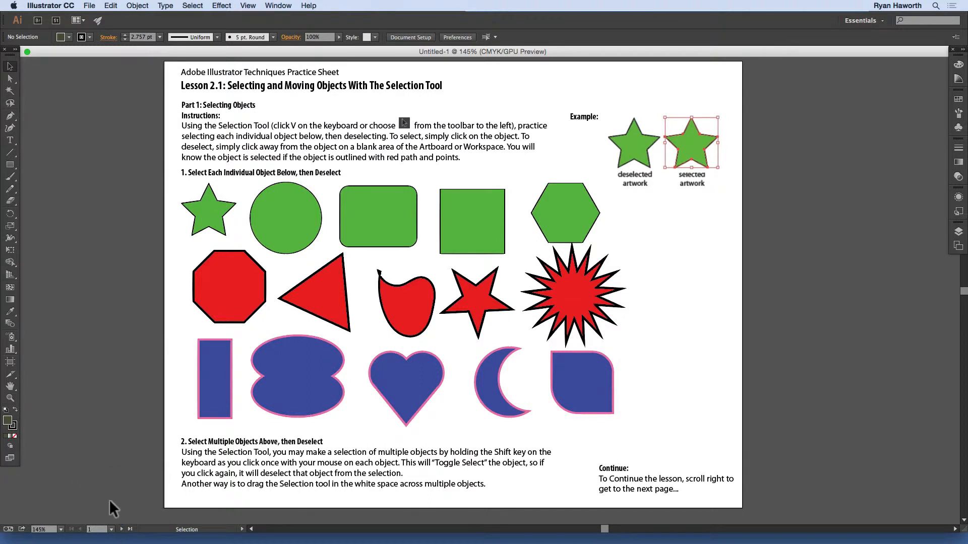
left_click(122, 529)
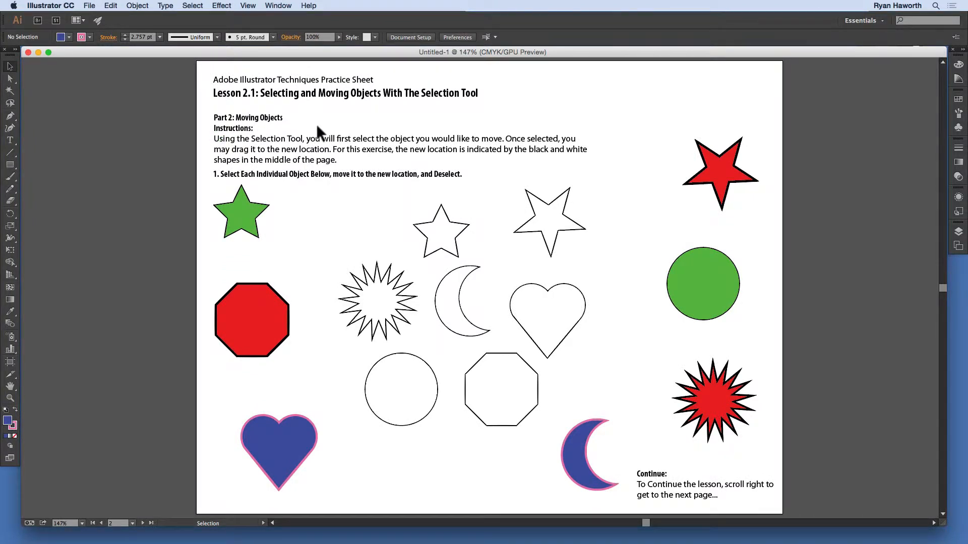
Step: Move the green star with the Selection tool onto the matching star outline in the middle of the page
left_click(13, 66)
key("v")
left_click(276, 210)
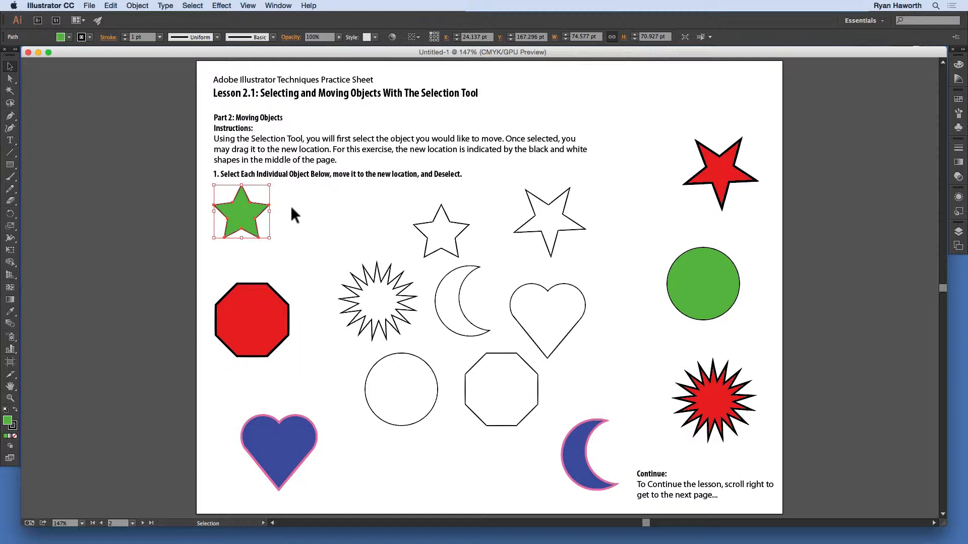
left_click(236, 218)
left_click_drag(242, 217, 441, 236)
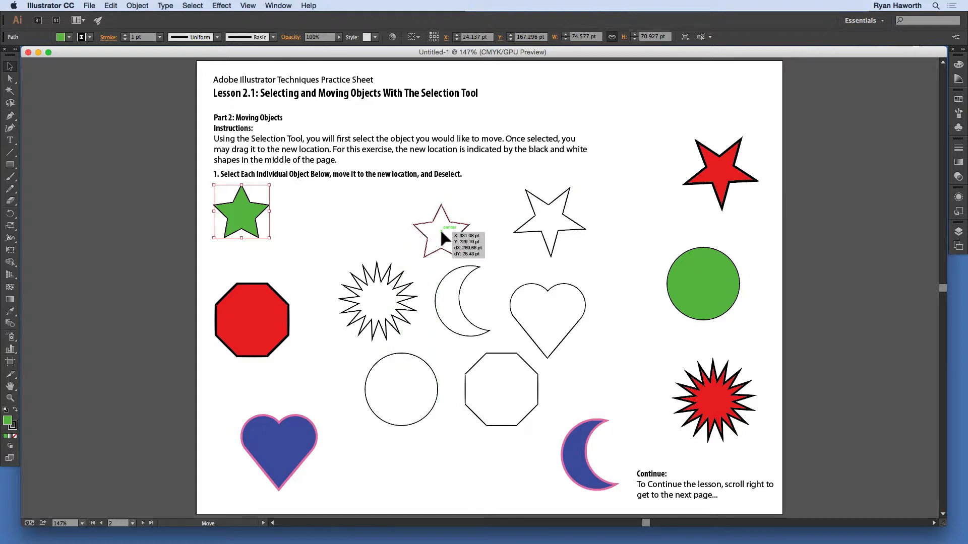
left_click_drag(440, 231, 440, 231)
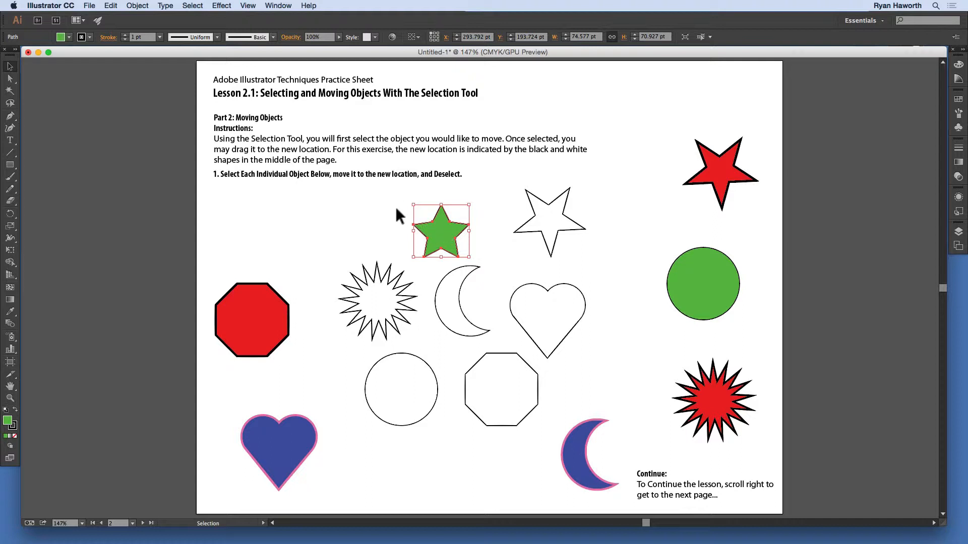
Step: Check the Smart Guides setting and move the red octagon onto the octagon outline in the middle of the page
left_click(254, 6)
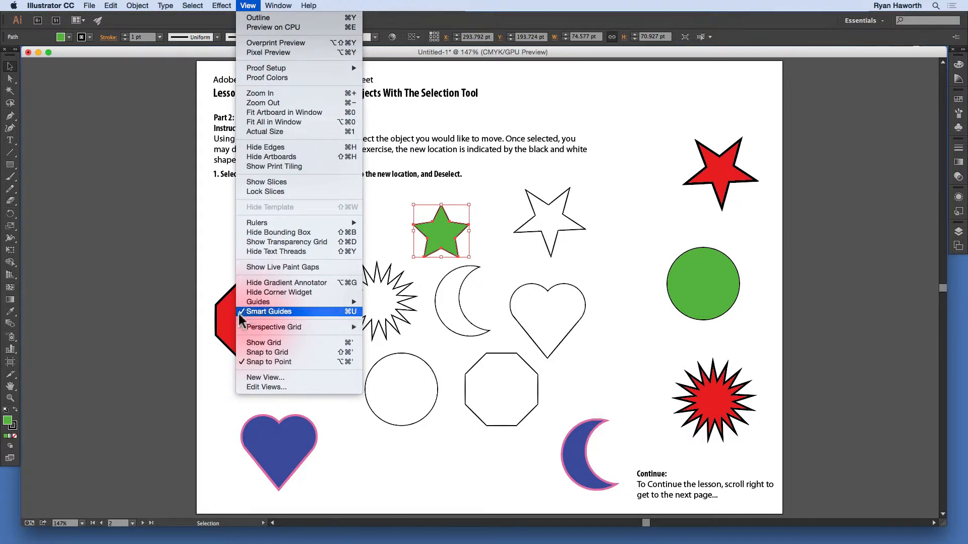
left_click(163, 232)
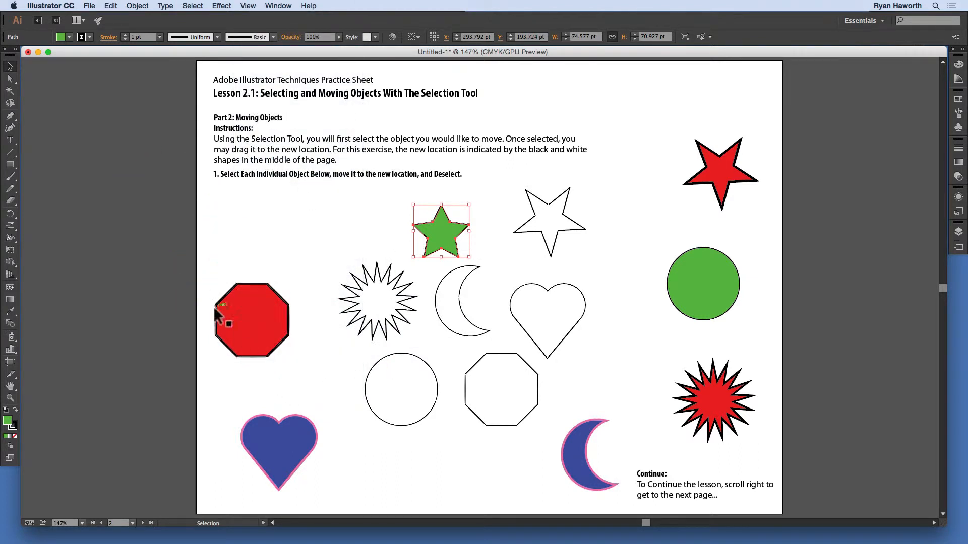
left_click(232, 312)
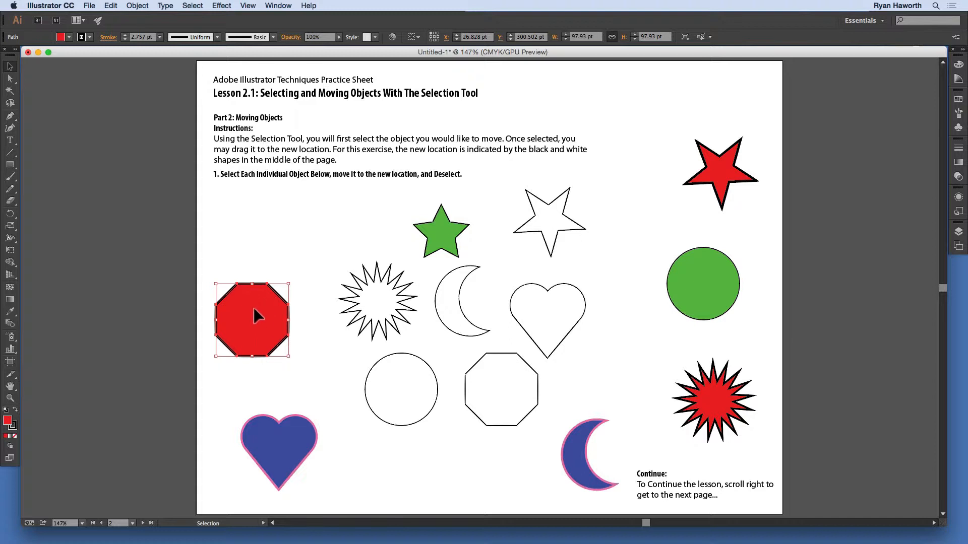
left_click_drag(253, 310, 503, 379)
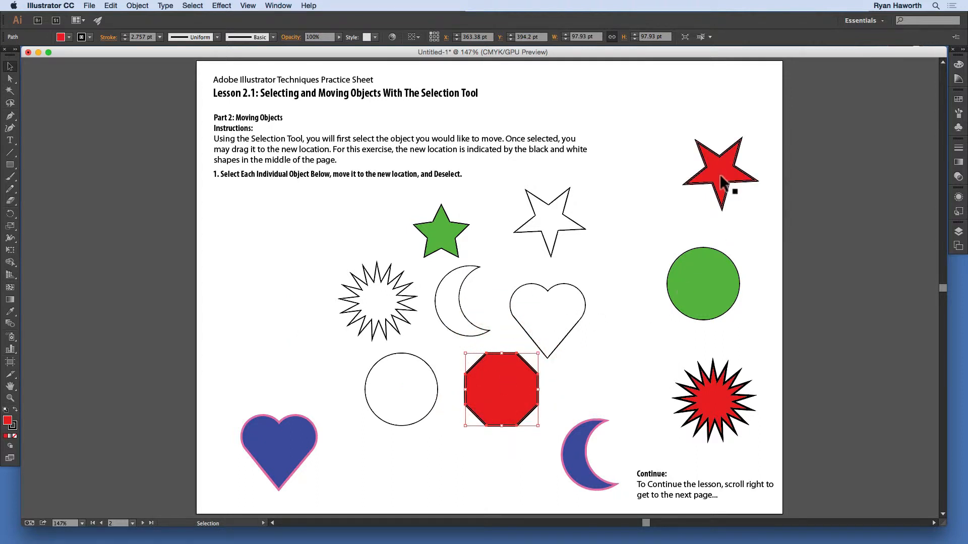
Step: Move the red star and the green circle onto their matching outlines, deselecting each after placing it
left_click_drag(722, 183, 551, 218)
left_click(687, 151)
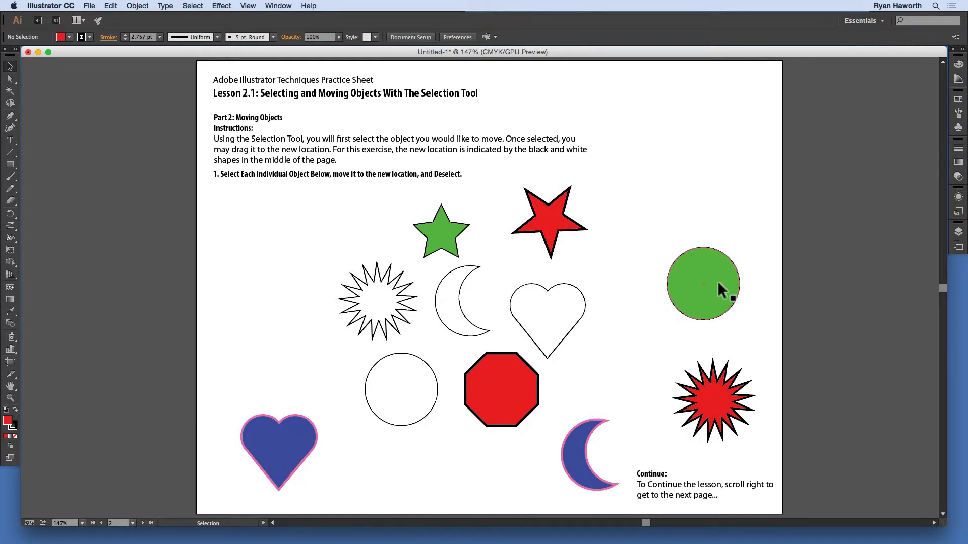
left_click_drag(716, 282, 414, 387)
left_click(358, 447)
Step: Move the blue heart with the Selection tool onto the heart outline in the middle of the page
left_click(282, 450)
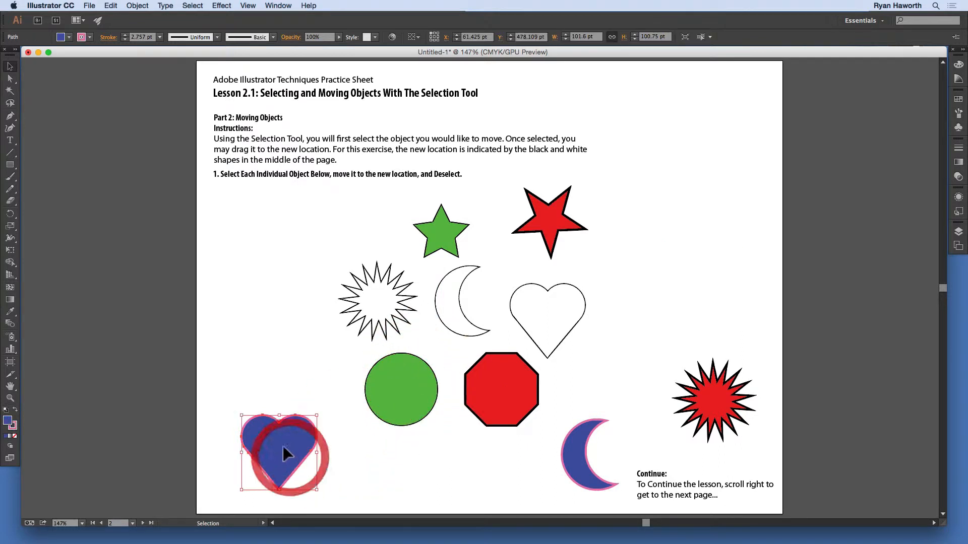
left_click_drag(283, 443, 555, 317)
left_click(635, 353)
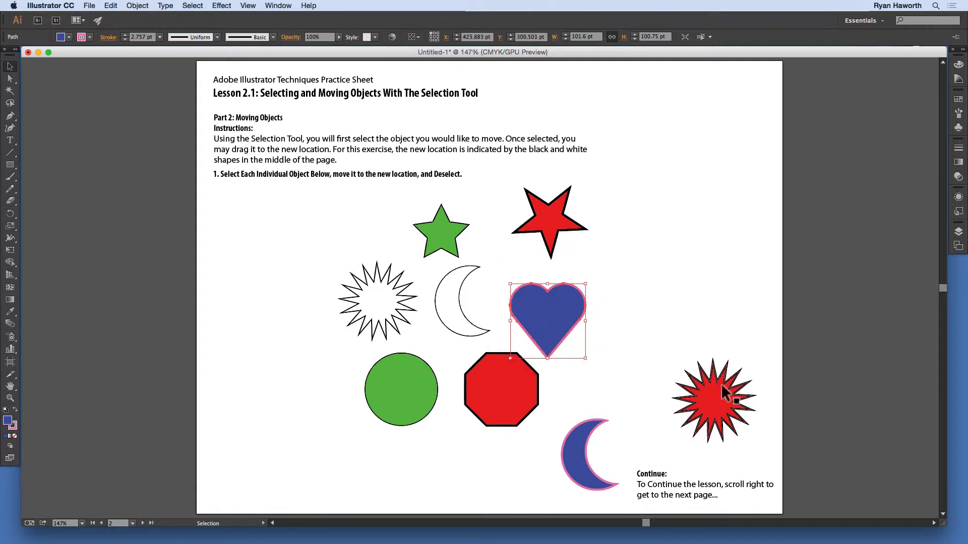
Step: Move the red starburst and the blue crescent onto their matching outlines, and leave nothing selected
left_click(724, 392)
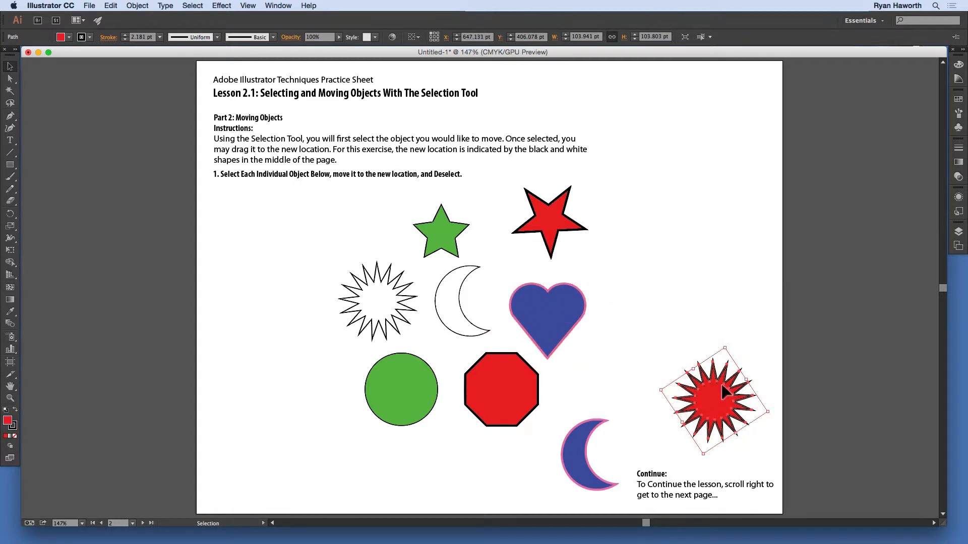
left_click_drag(724, 392, 381, 295)
left_click(579, 446)
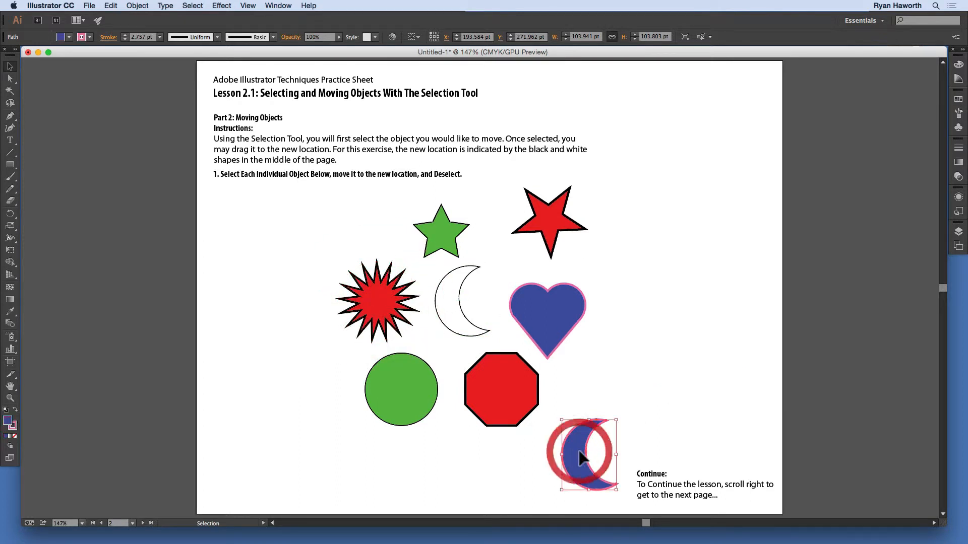
left_click_drag(578, 447, 450, 290)
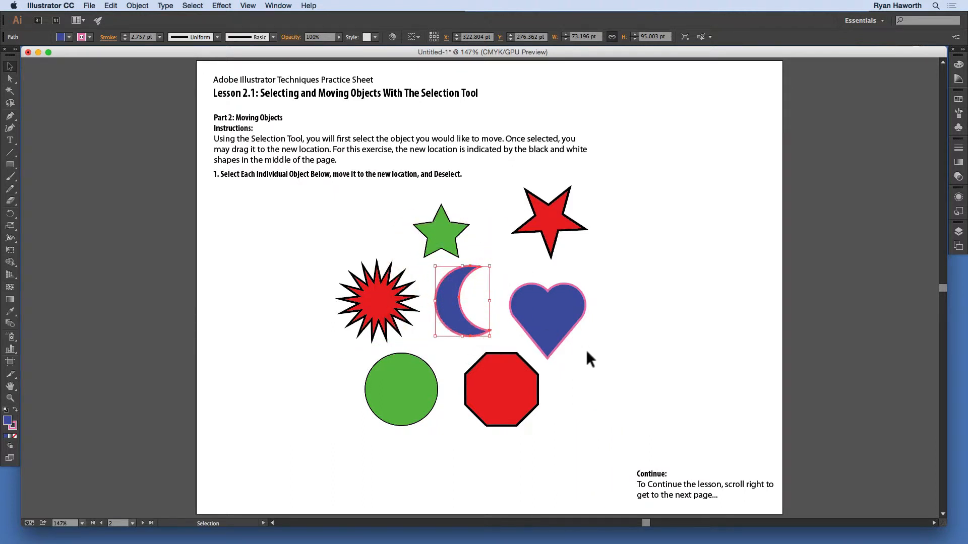
left_click(660, 227)
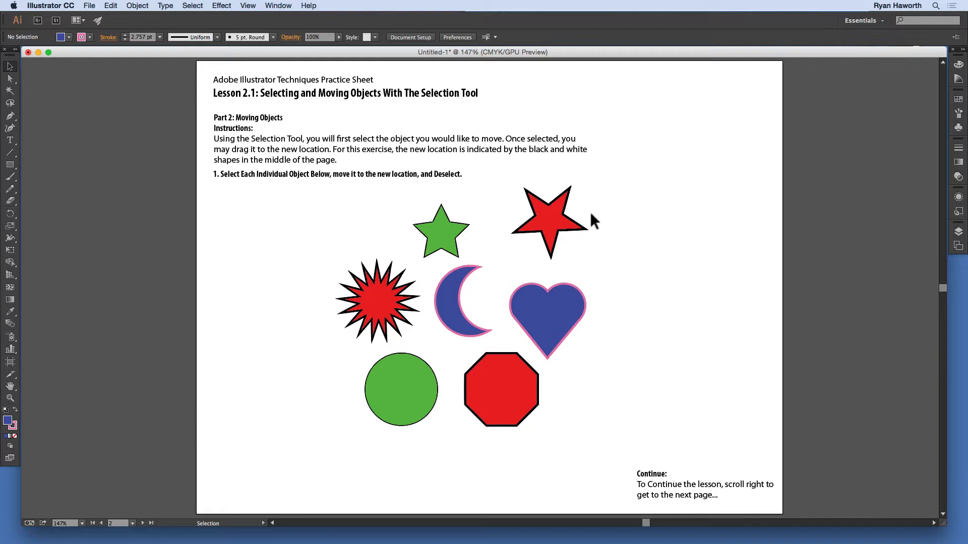
Step: Close the current practice document and open the Lesson 2.1 template (.ait) from the Desktop again
left_click(29, 53)
left_click(360, 249)
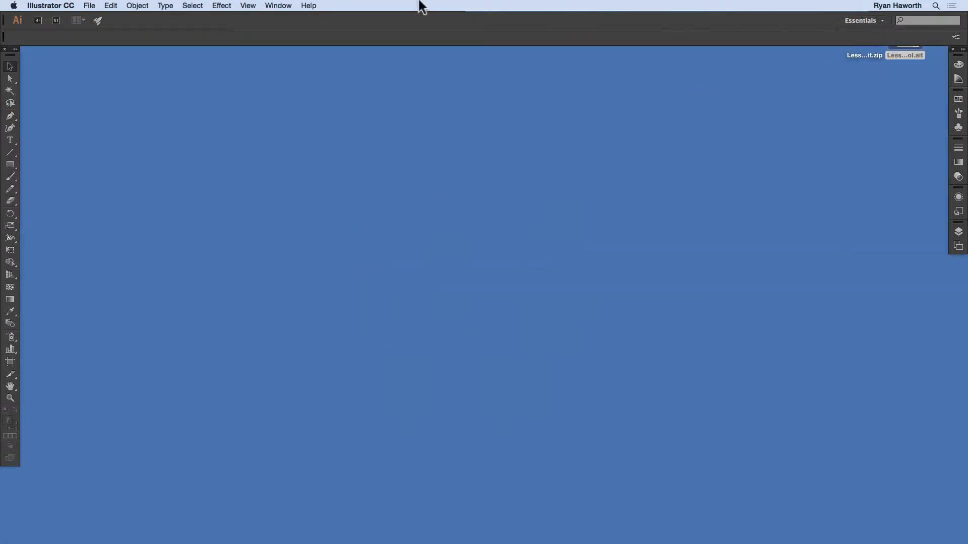
left_click(90, 6)
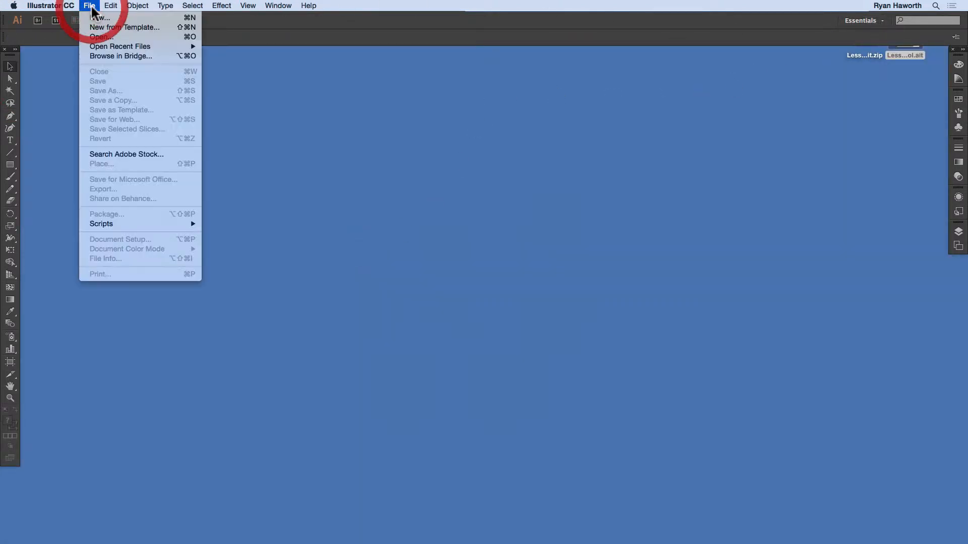
left_click(97, 37)
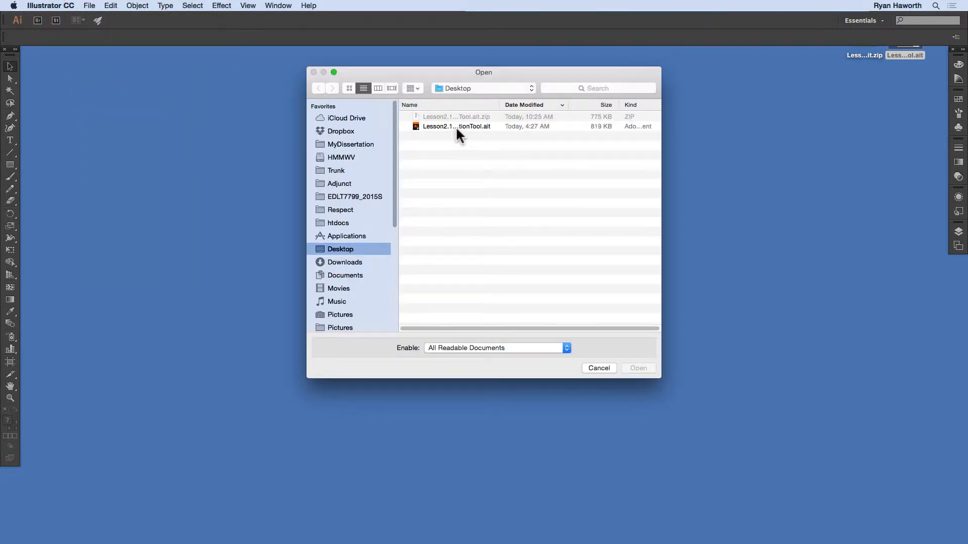
left_click(332, 247)
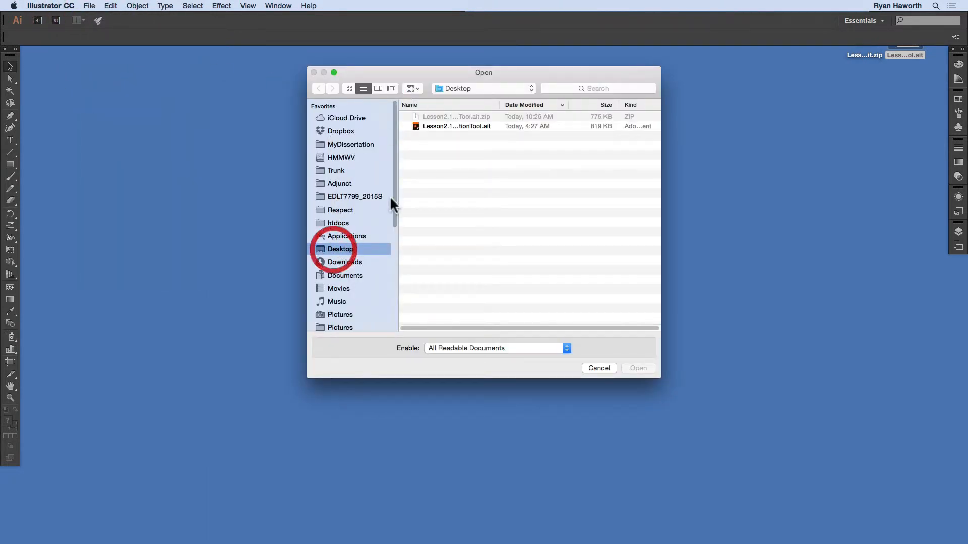
left_click(459, 126)
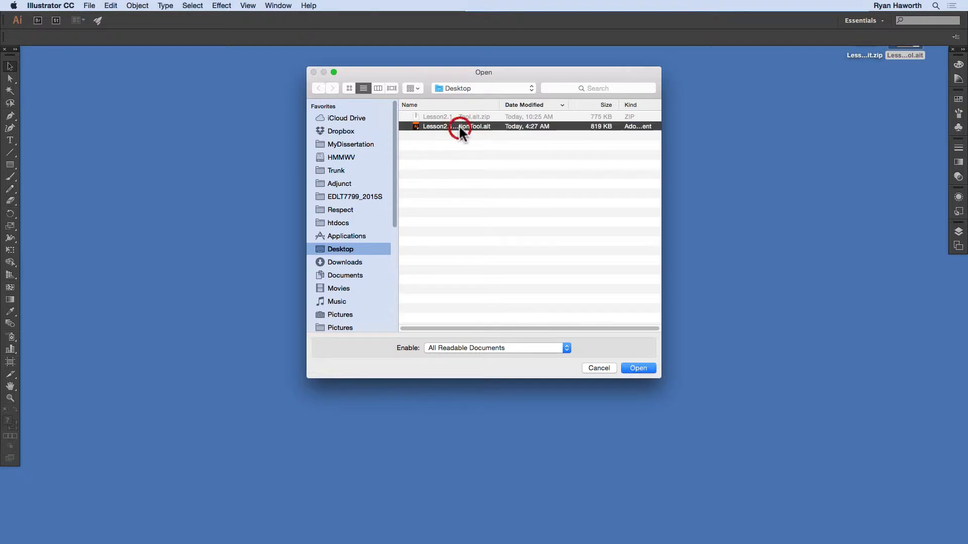
left_click(636, 368)
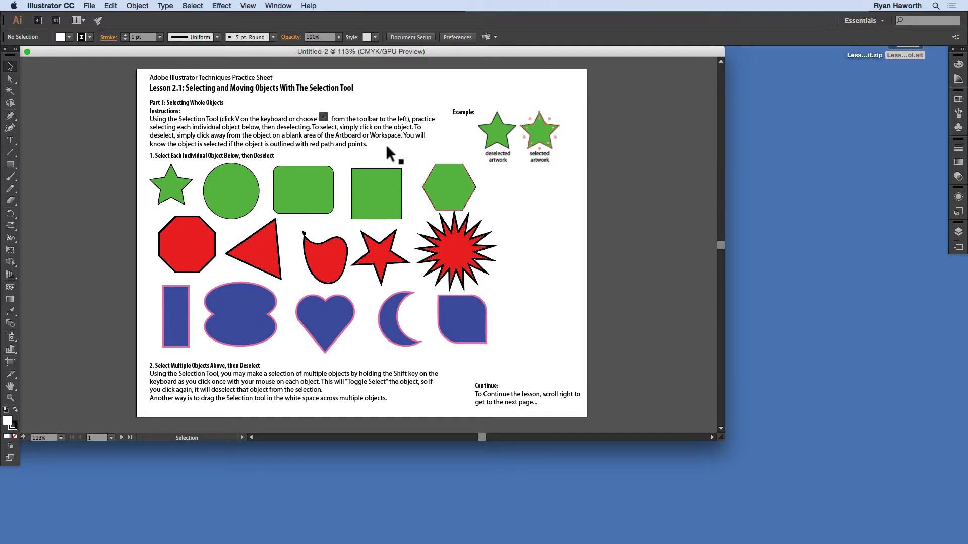
Step: Enlarge the document window with the page fitted inside it and go to artboard 2, Part 2: Moving Objects
left_click(27, 51)
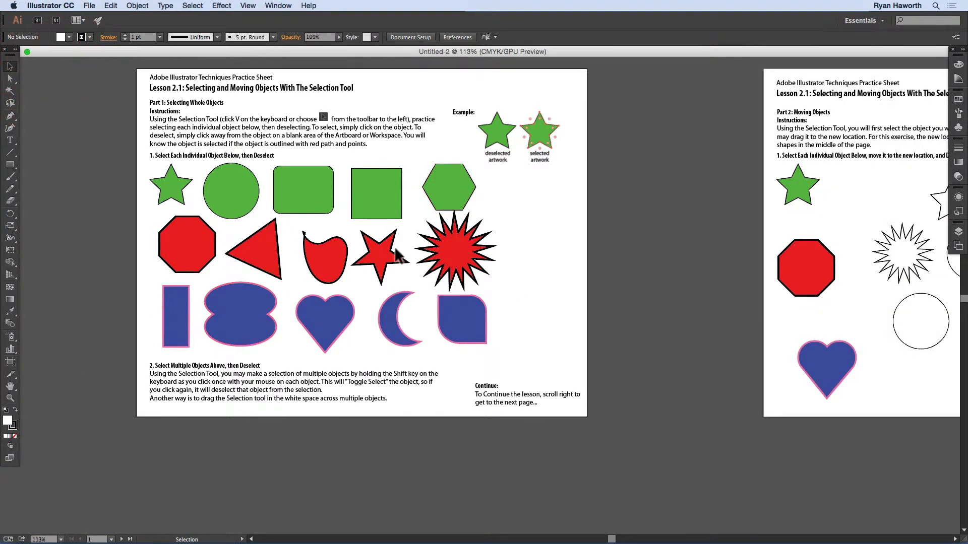
key("super+0")
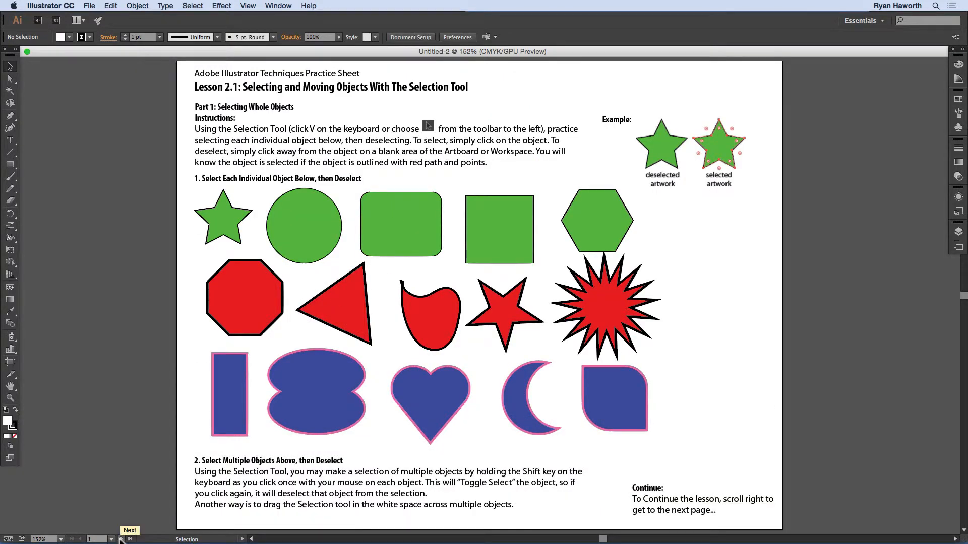
left_click(121, 539)
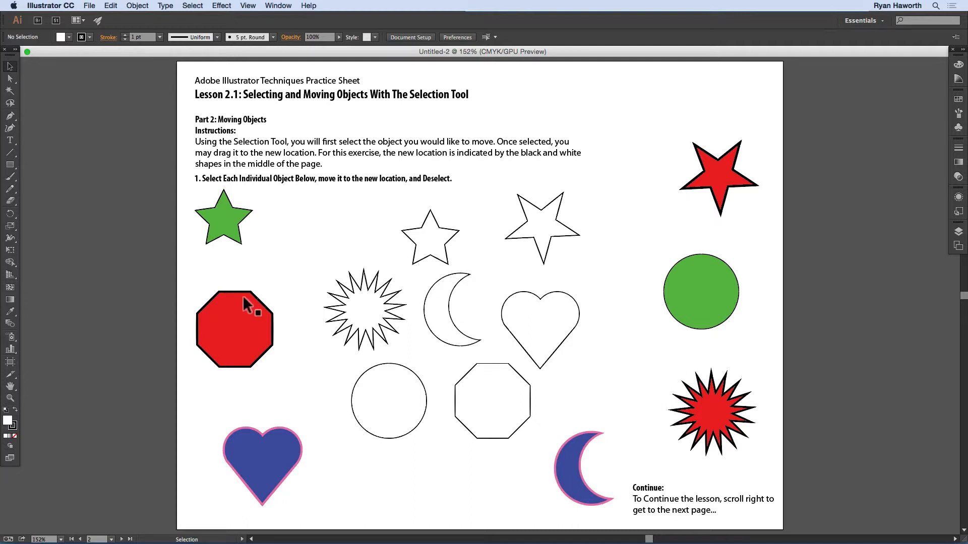
Step: Move the red octagon and the green circle onto their matching outlines in the middle of the page
left_click_drag(239, 322, 497, 389)
left_click_drag(698, 285, 387, 389)
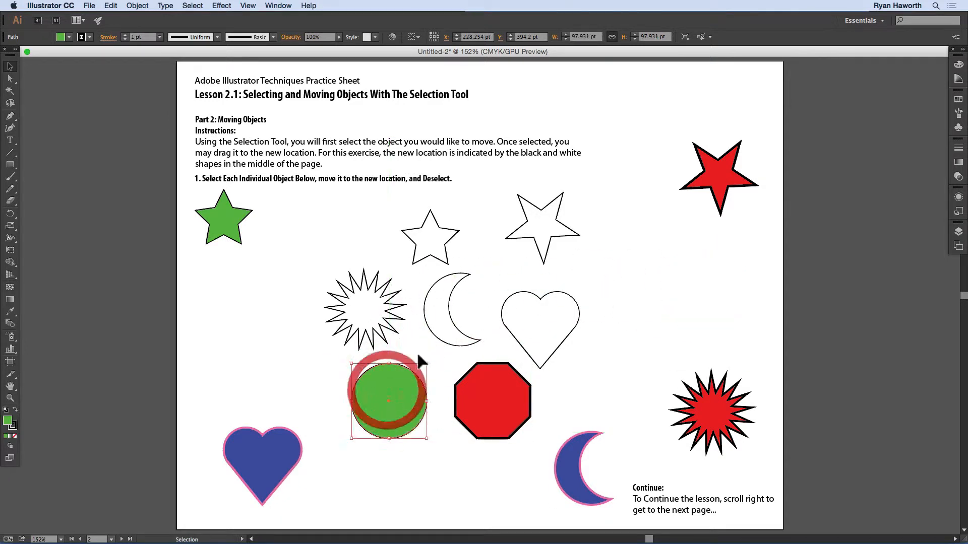
Step: Undo the moves of the green circle and the red octagon, and clear the selection
left_click(112, 5)
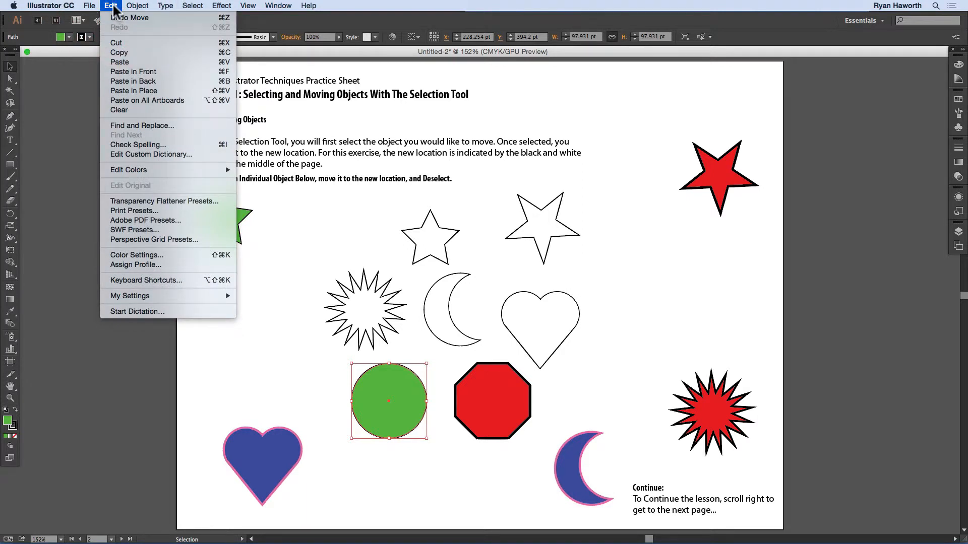
left_click(116, 19)
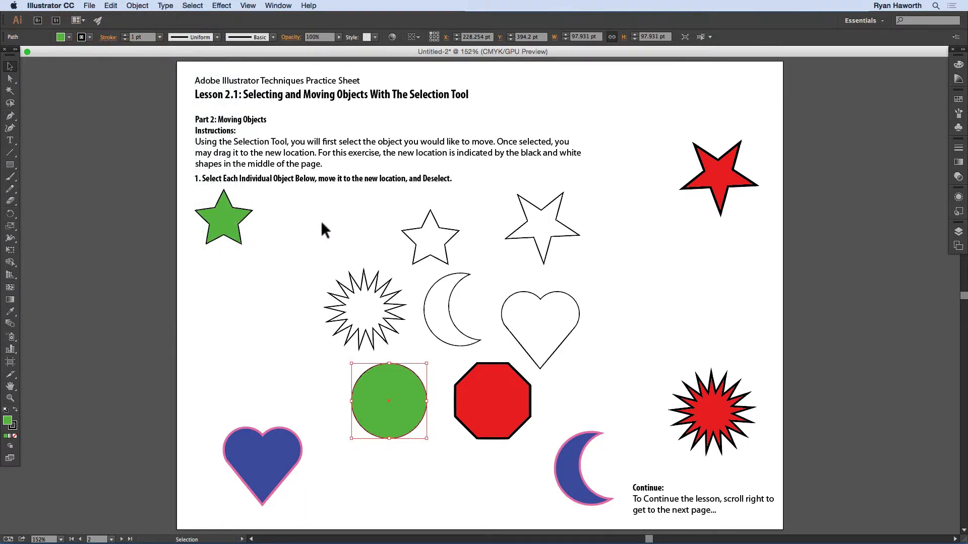
key("super")
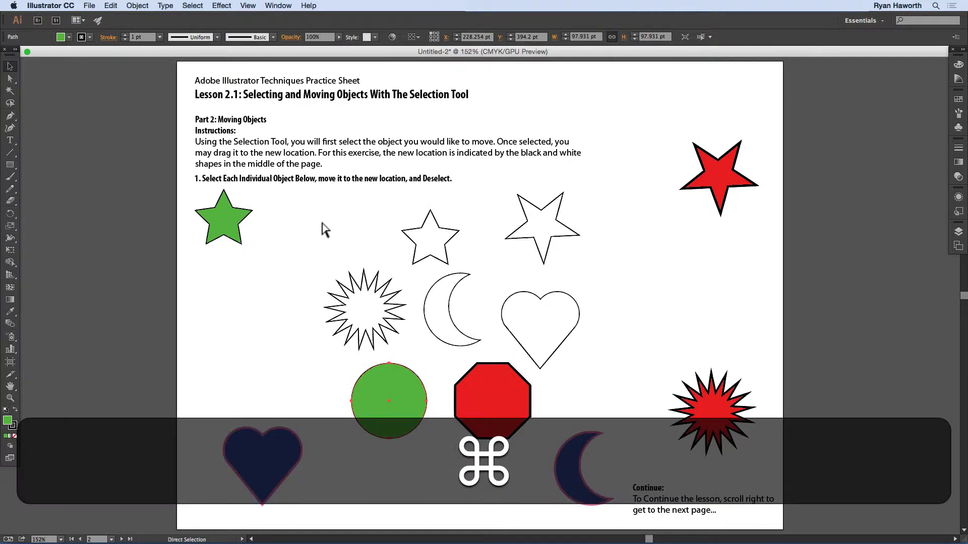
key("super+z")
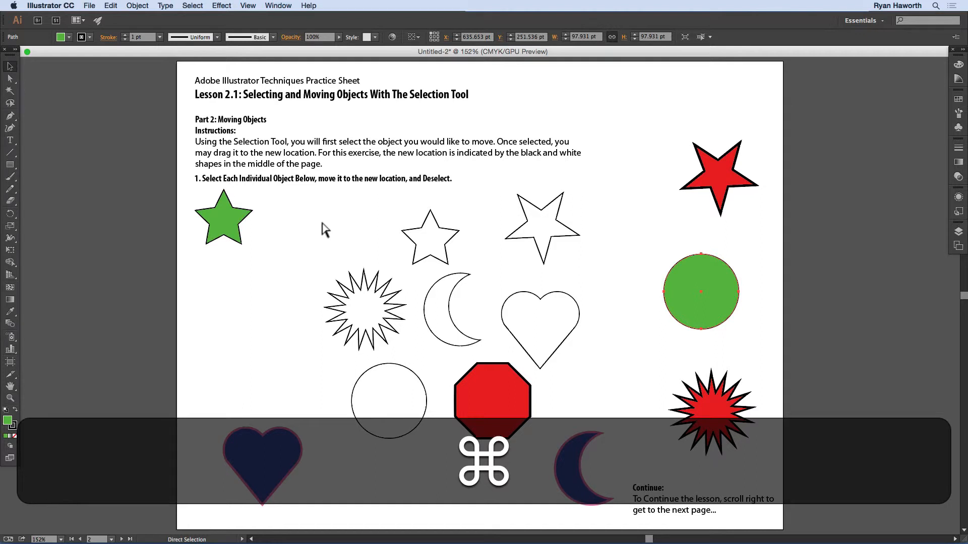
key("super+z")
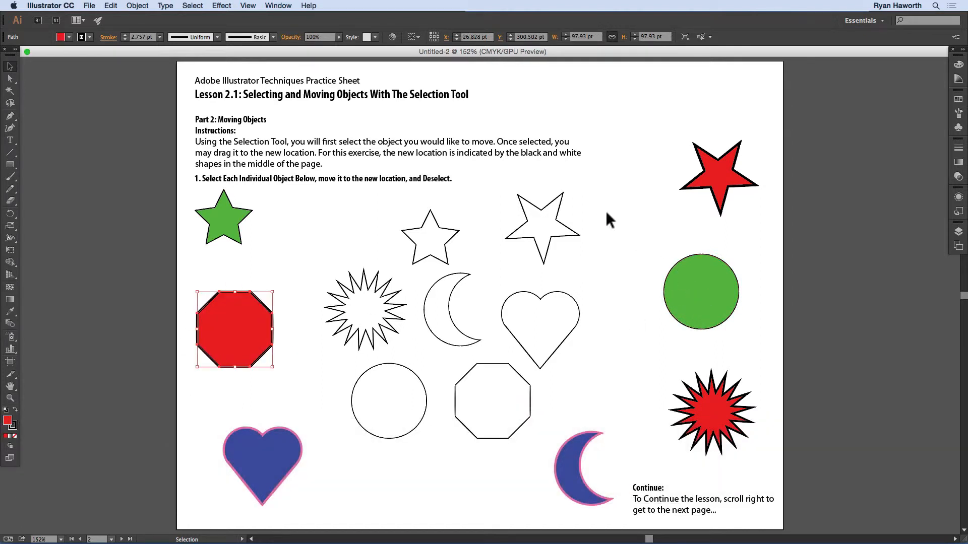
left_click(606, 211)
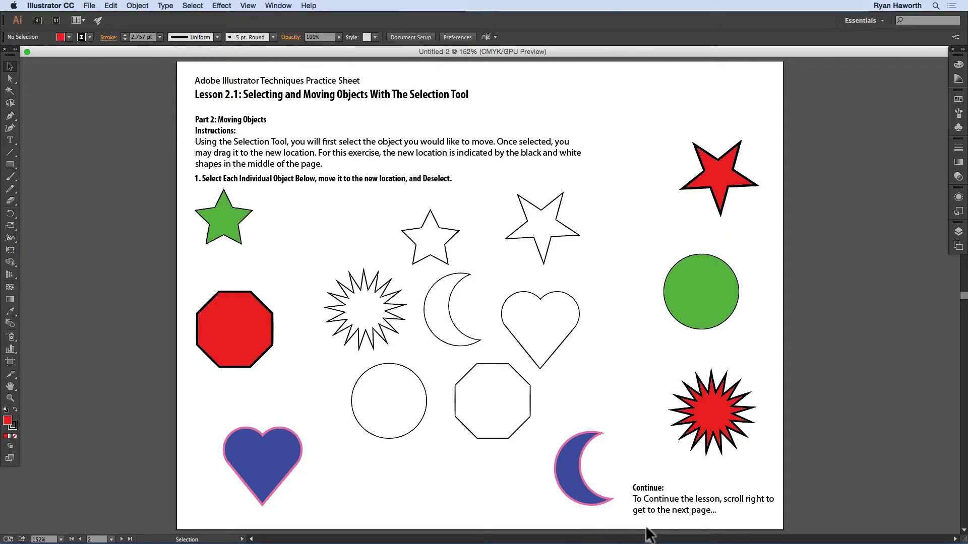
Step: Go to artboard 3, Part 3: Moving Objects 2, and move the irregular red shape diagonally in a constrained straight line onto its outline
left_click_drag(651, 535, 698, 538)
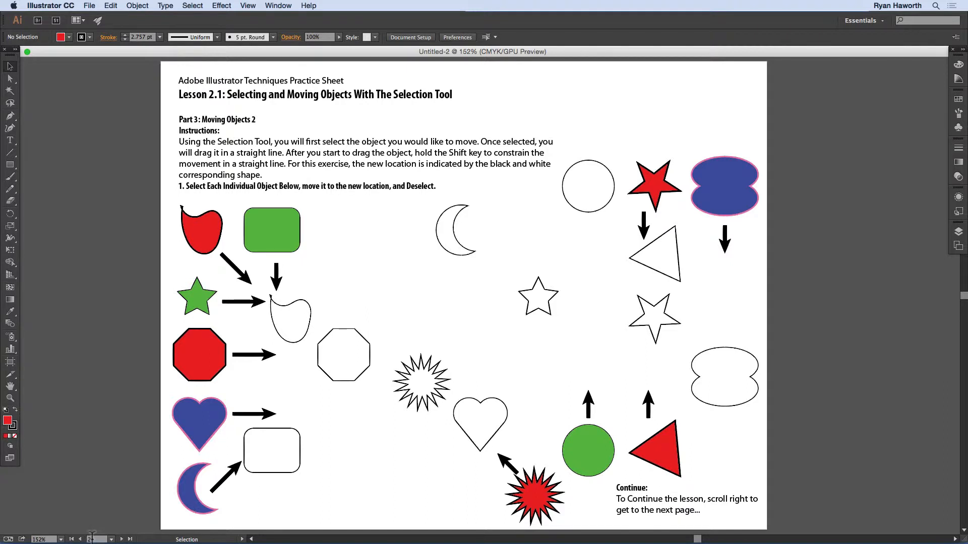
left_click(122, 540)
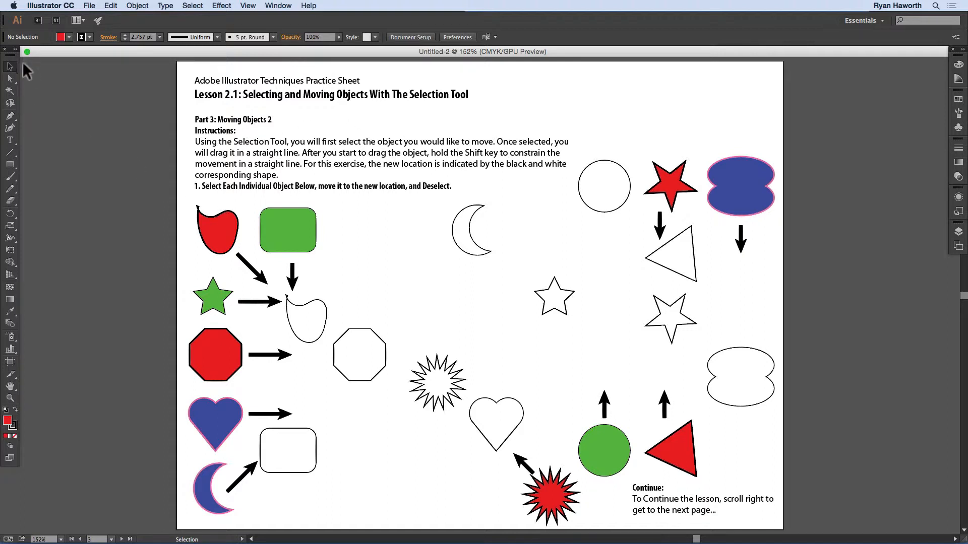
left_click(220, 231)
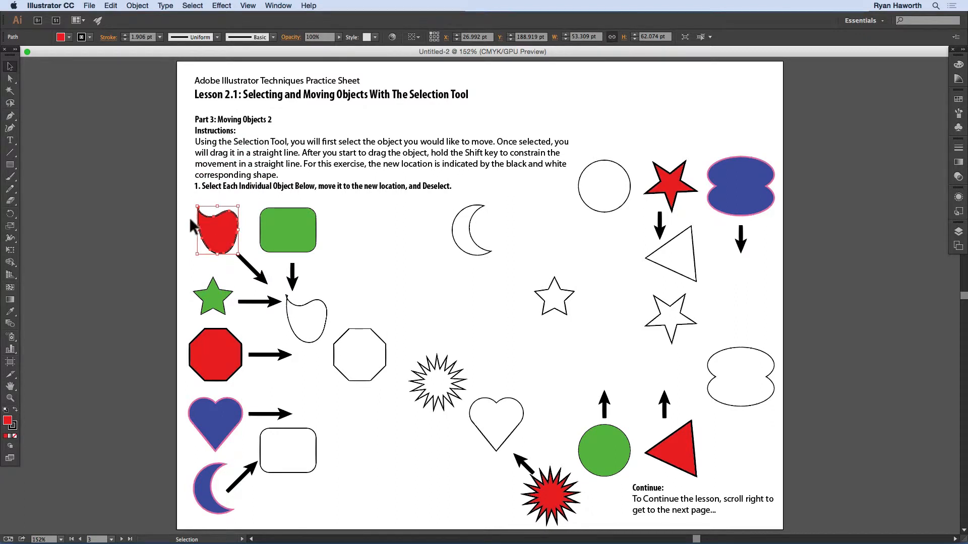
left_click_drag(208, 225, 302, 319)
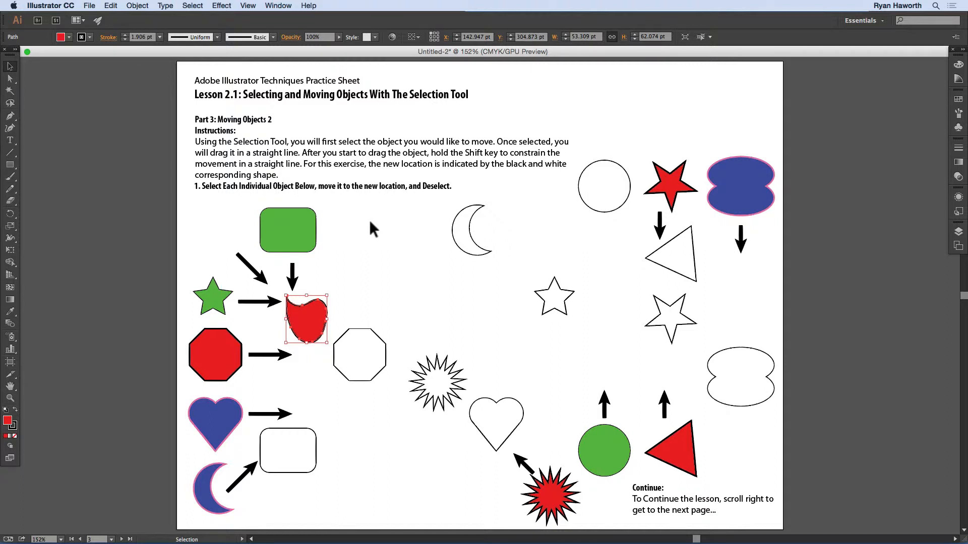
key("shift")
Step: Move the green star and the red octagon horizontally onto their matching outlines, constraining each move to a straight line
left_click(217, 298)
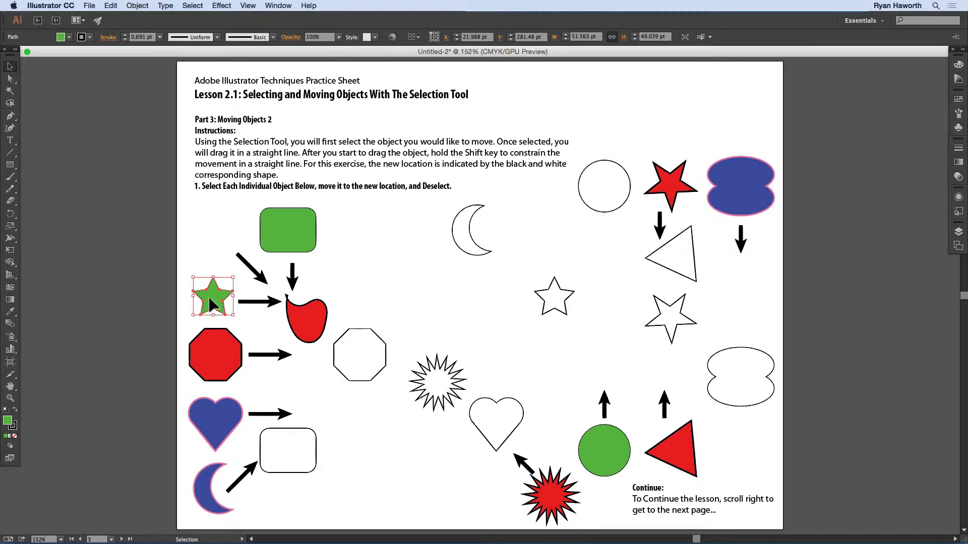
left_click_drag(211, 304, 551, 288)
key("shift")
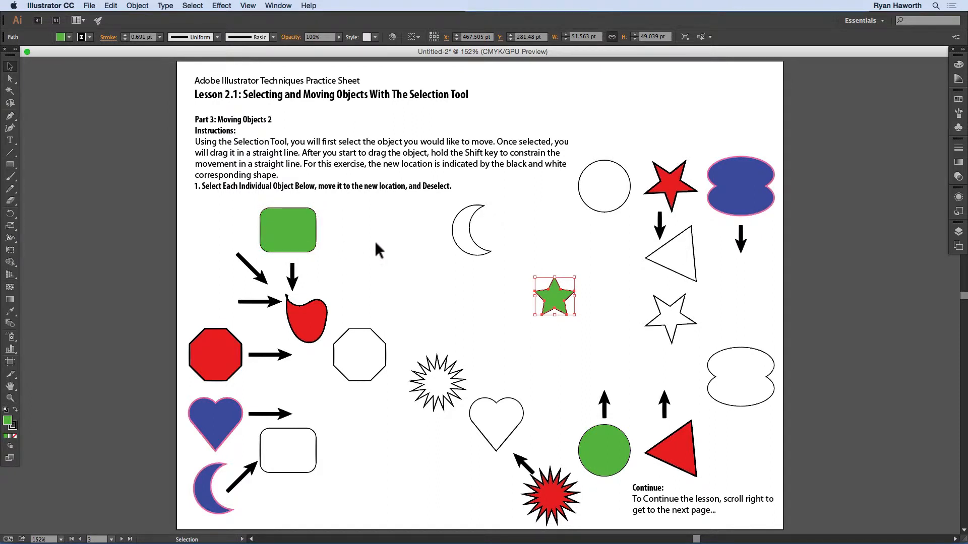
left_click(223, 352)
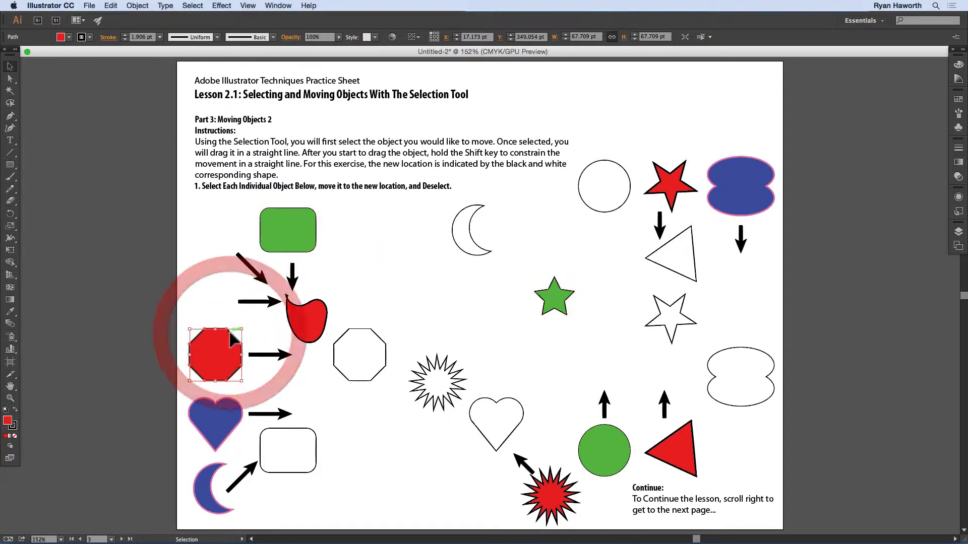
left_click_drag(221, 345, 365, 343)
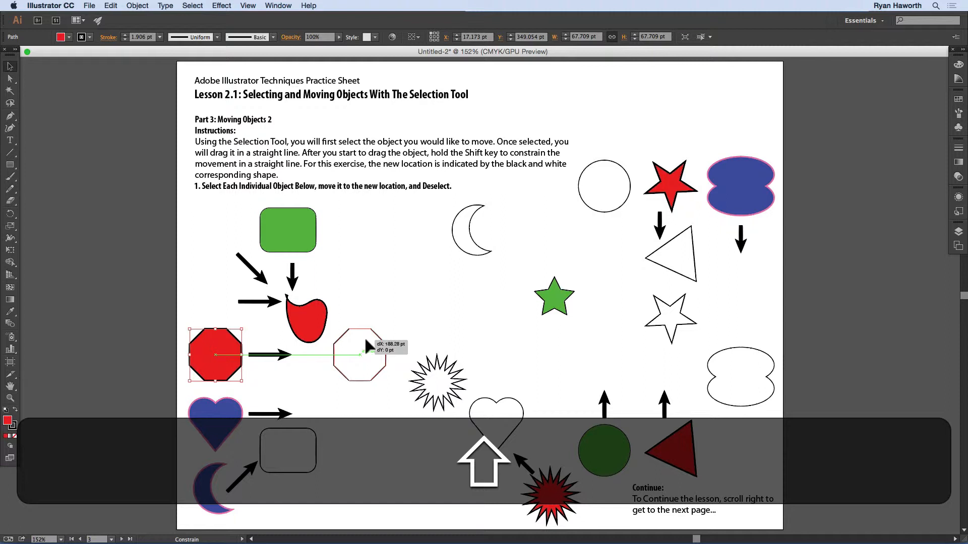
left_click_drag(363, 336, 364, 337)
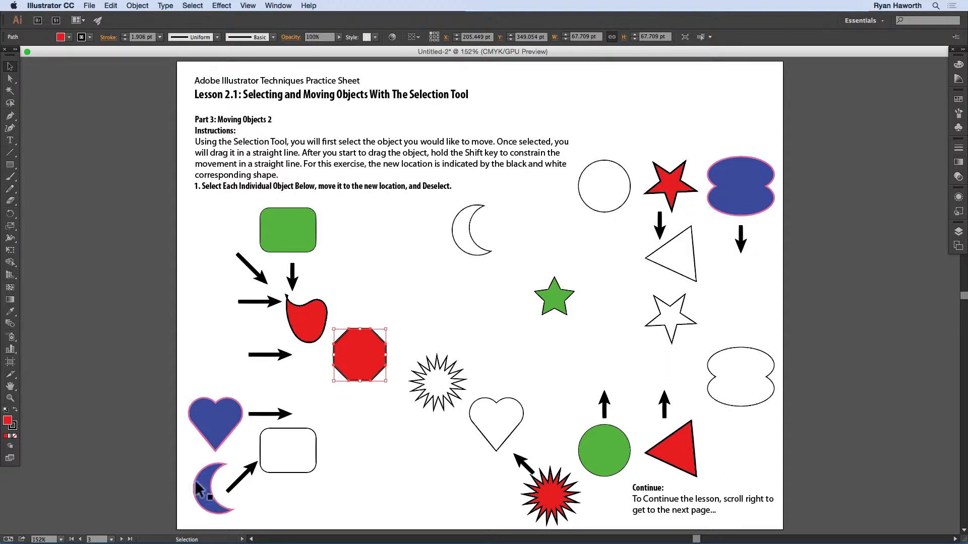
Step: Move the blue crescent diagonally up onto the crescent outline, constraining the movement to a straight line, and deselect it
left_click_drag(207, 490, 461, 267)
key("shift")
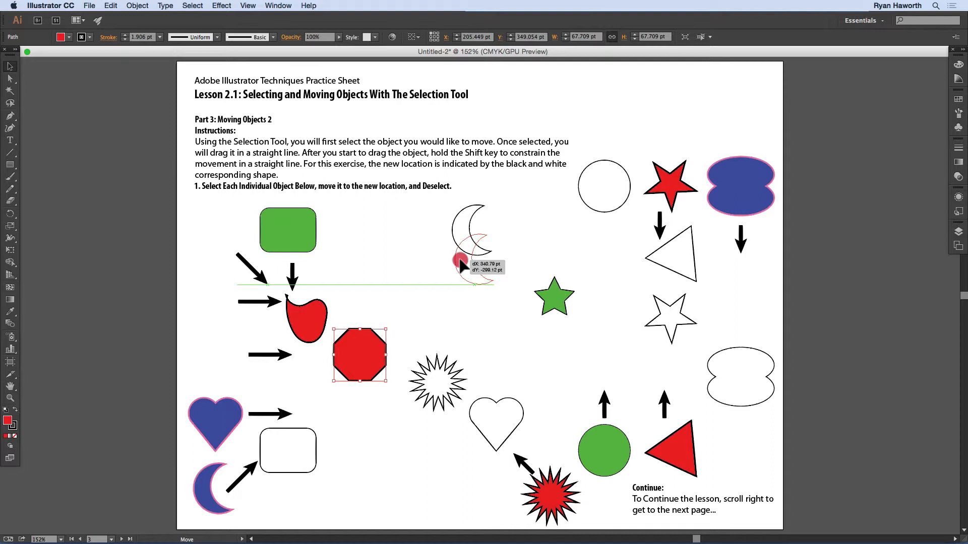
key("shift")
left_click_drag(461, 266, 471, 245)
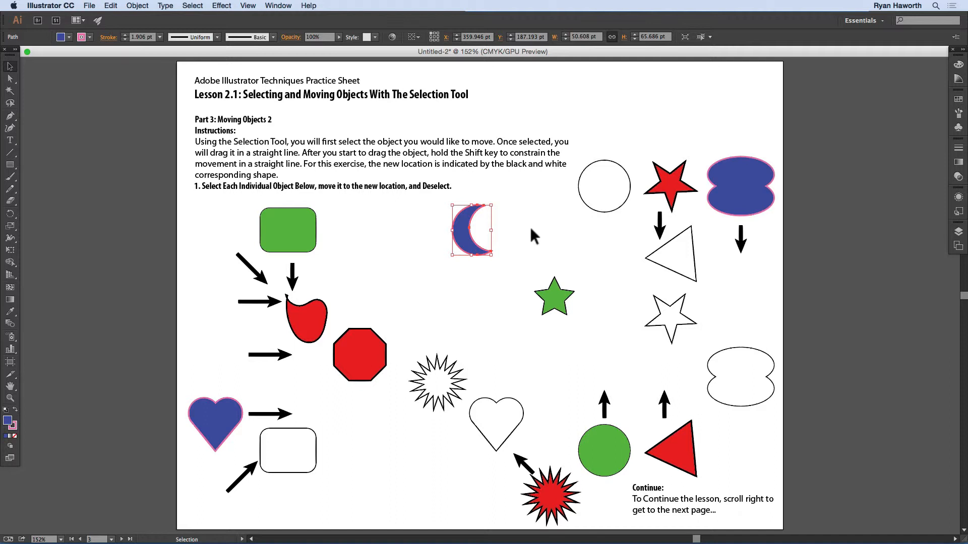
left_click(530, 226)
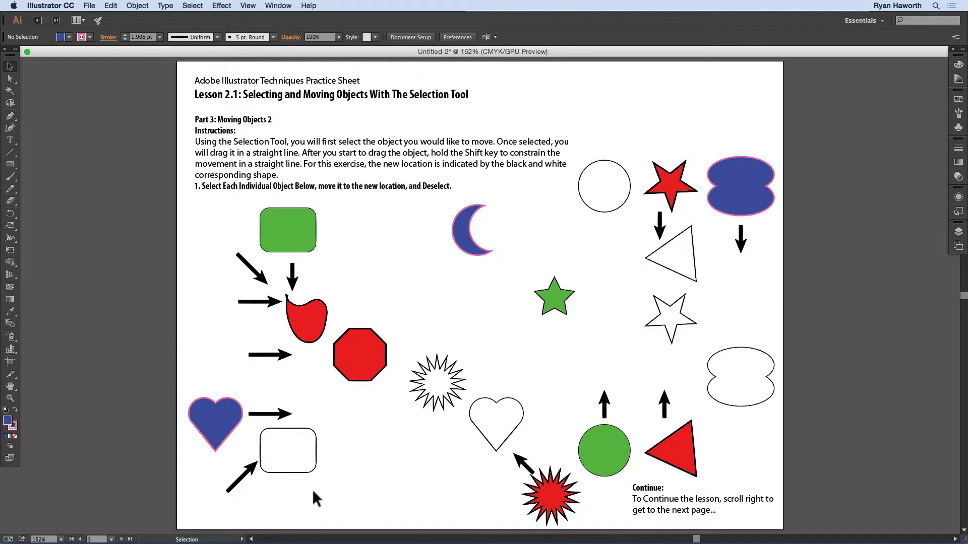
Step: Go to artboard 4, Part 3: Moving Multiple Objects, and select the irregular red shape, green rounded rectangle and green star together
left_click(123, 540)
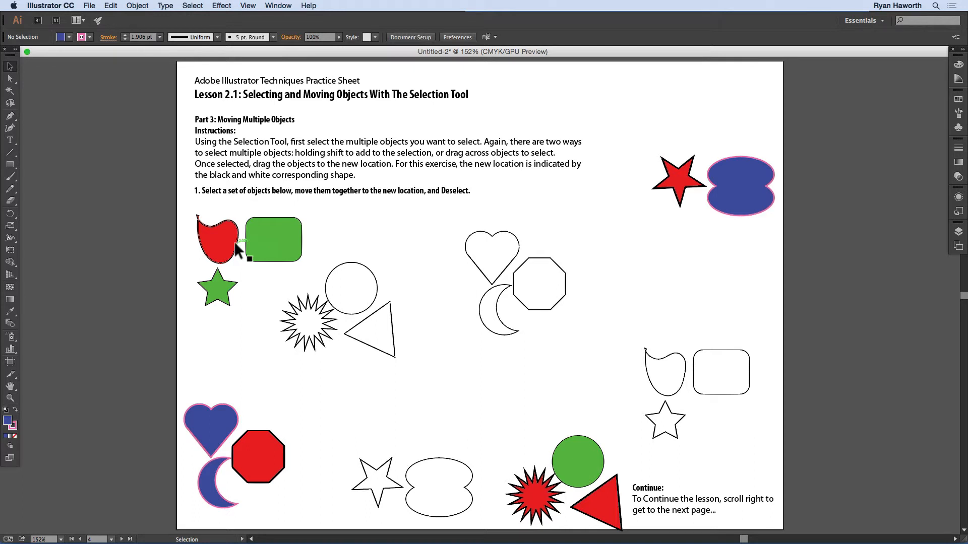
left_click(207, 238)
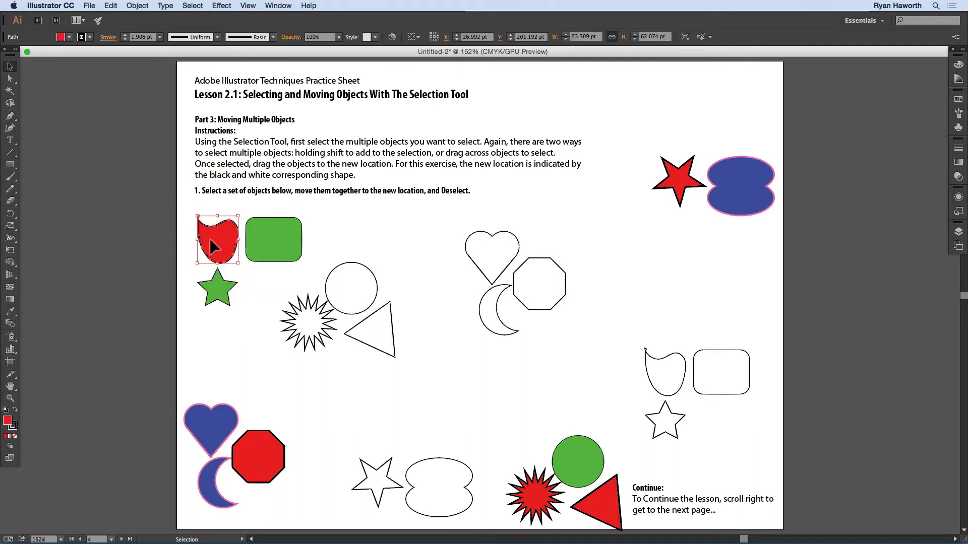
left_click(290, 233, "shift")
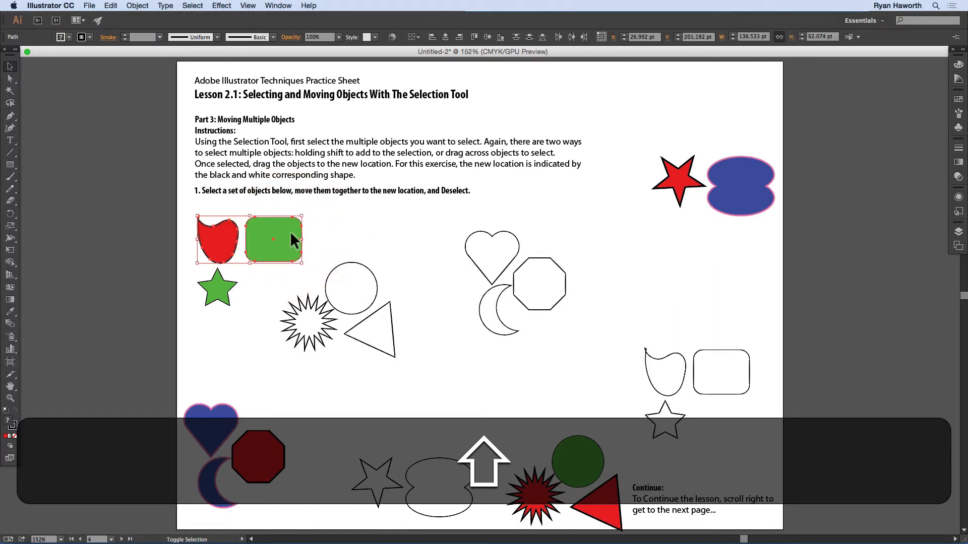
left_click(218, 287, "shift")
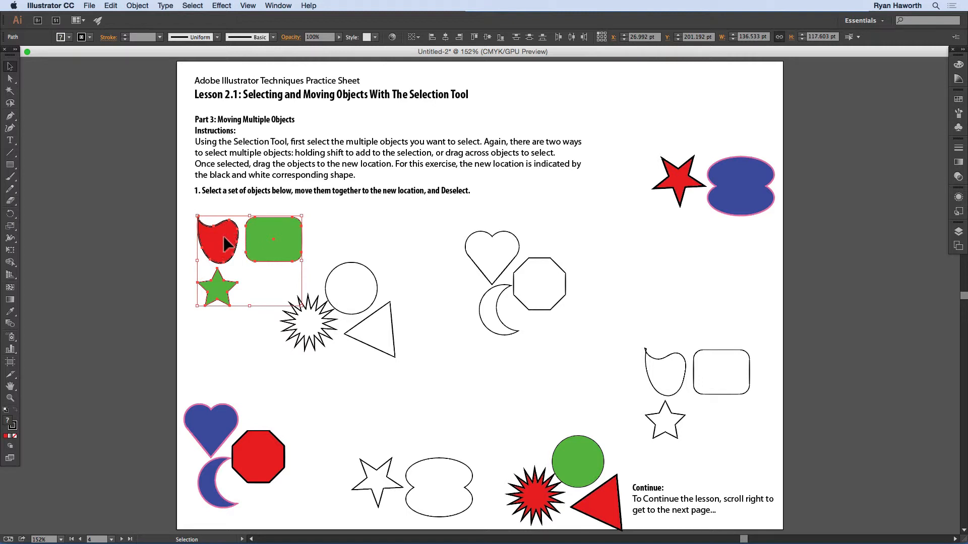
Step: Remove the irregular red shape from the multiple selection and add it back
left_click(221, 235, "shift")
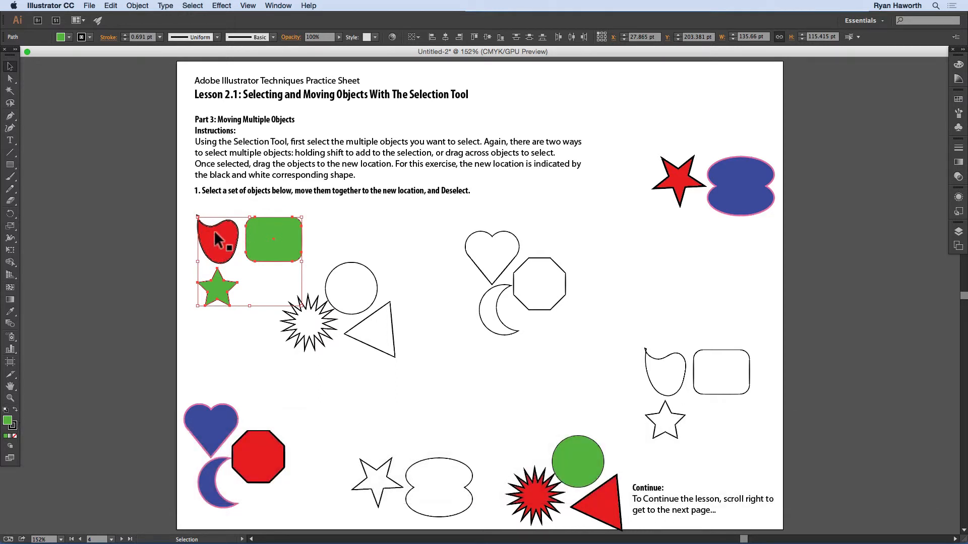
key("shift")
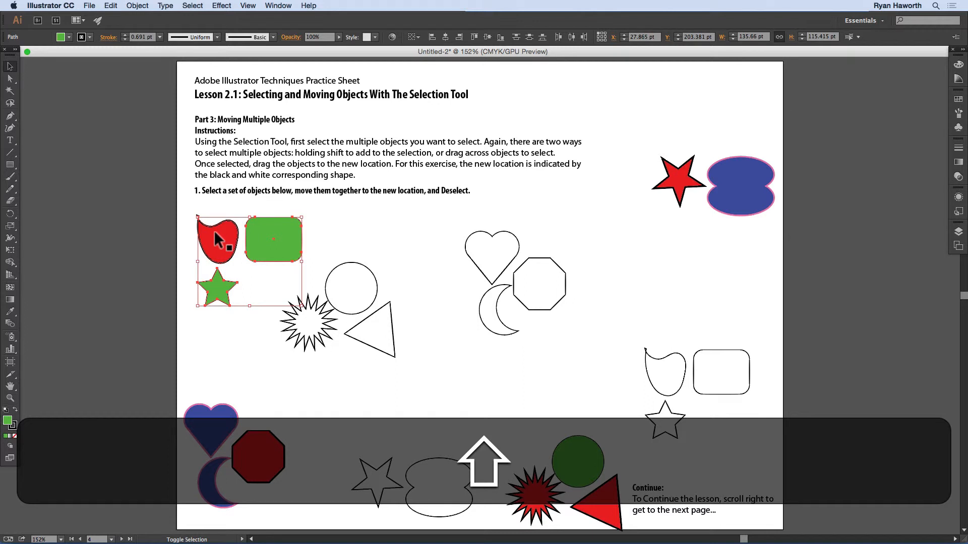
left_click(216, 235, "shift")
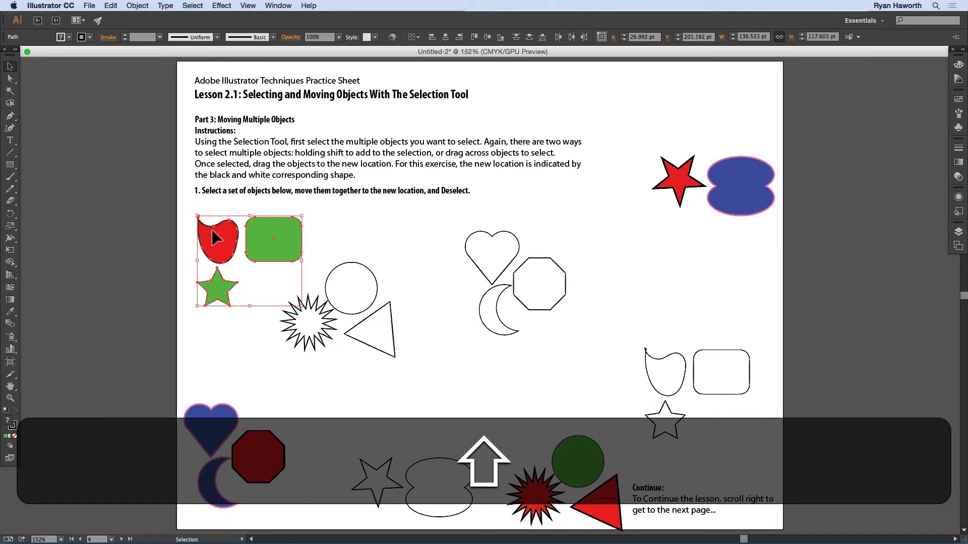
Step: Area-select the irregular red shape, green rounded rectangle and green star, move them together onto their matching outlines, and deselect
left_click_drag(186, 209, 260, 292)
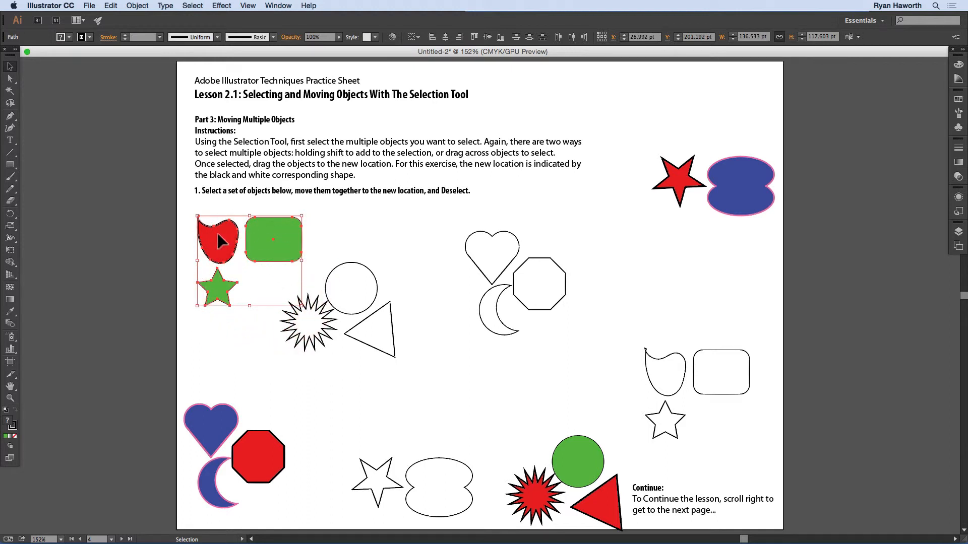
key("shift")
left_click_drag(217, 235, 663, 366)
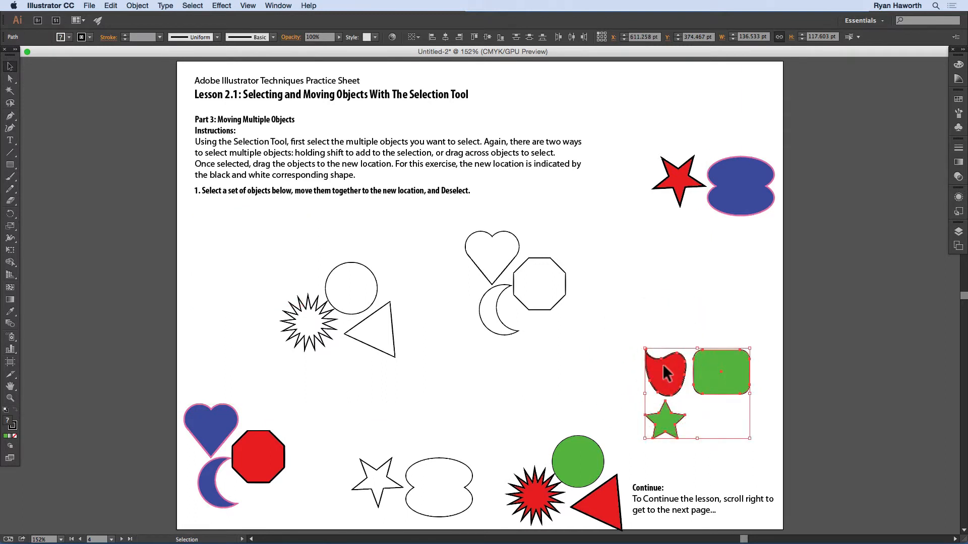
left_click(622, 252)
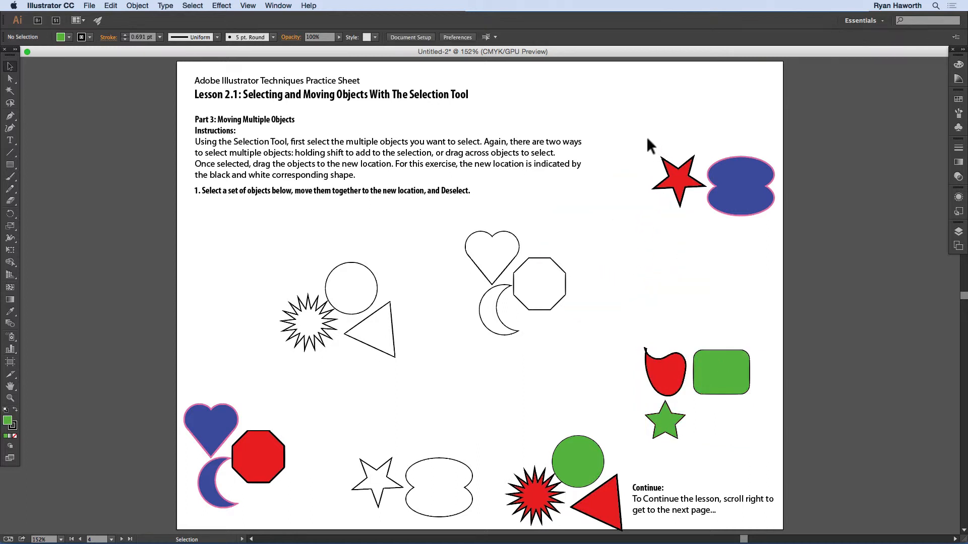
Step: Move the red star with the blue double oval, and the red starburst with the green circle and red triangle, onto their matching outlines
left_click_drag(648, 139, 739, 238)
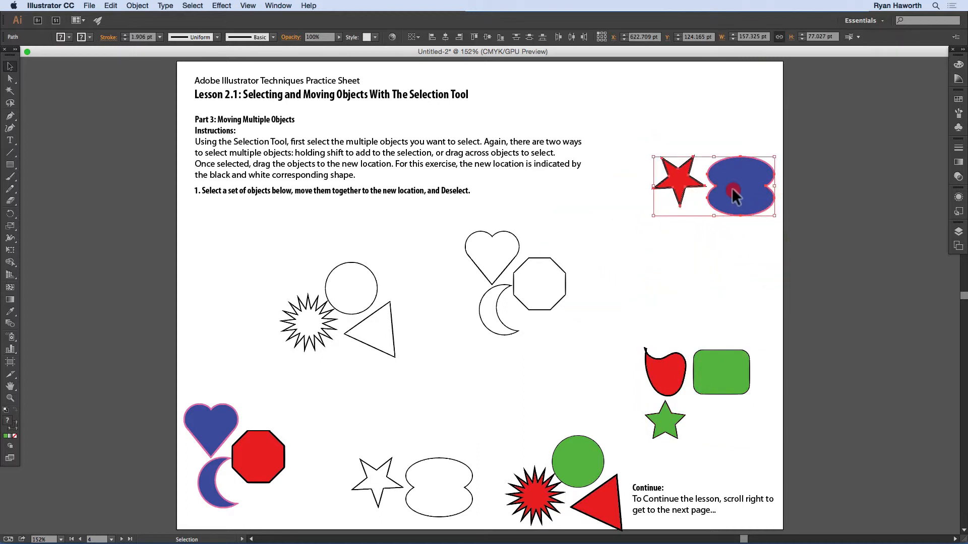
left_click_drag(735, 195, 434, 497)
left_click_drag(524, 431, 602, 533)
left_click_drag(583, 492, 355, 308)
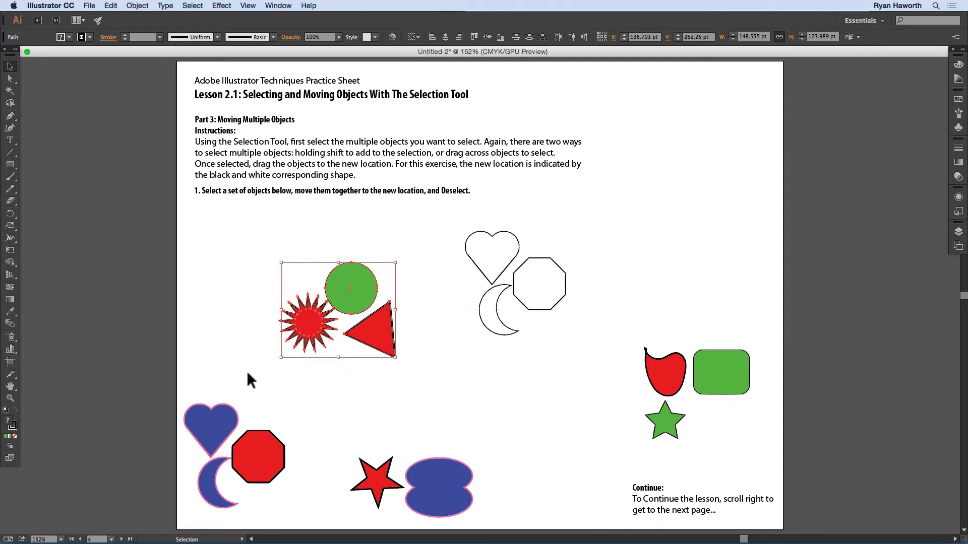
Step: Move the blue heart, blue crescent and red octagon together onto their matching outlines and deselect them
left_click_drag(217, 381, 263, 513)
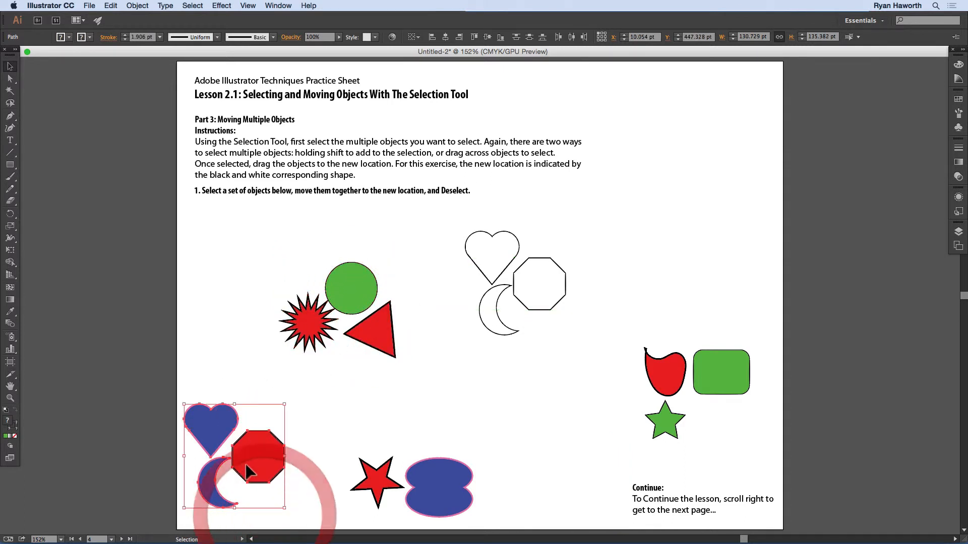
left_click_drag(280, 438, 529, 285)
left_click(573, 209)
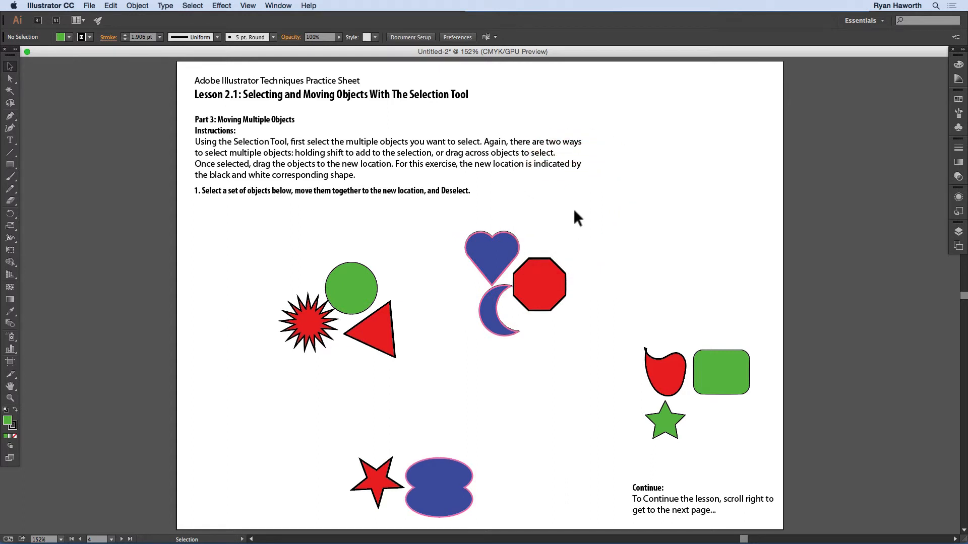
Step: Undo all the set moves on artboard 4 and clear the selection
key("super")
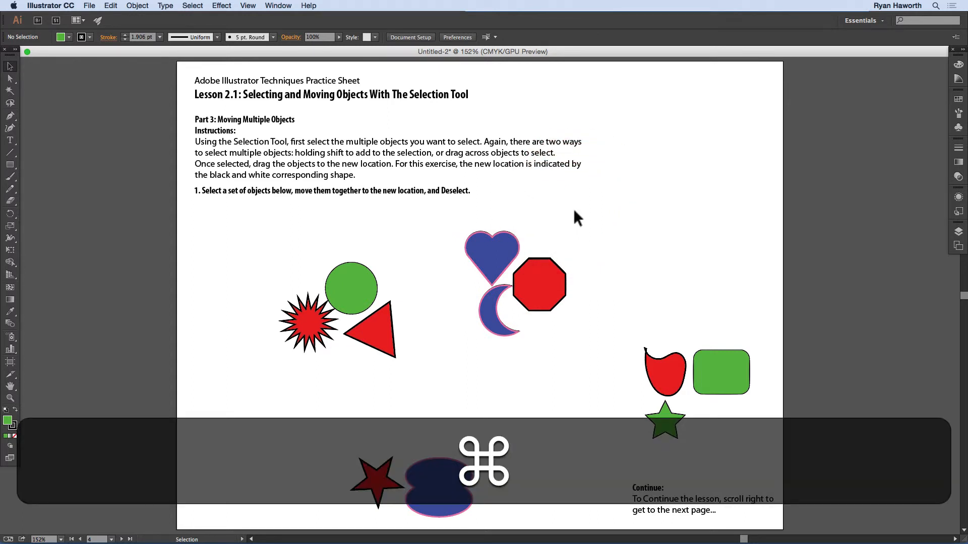
key("super")
key("super+z")
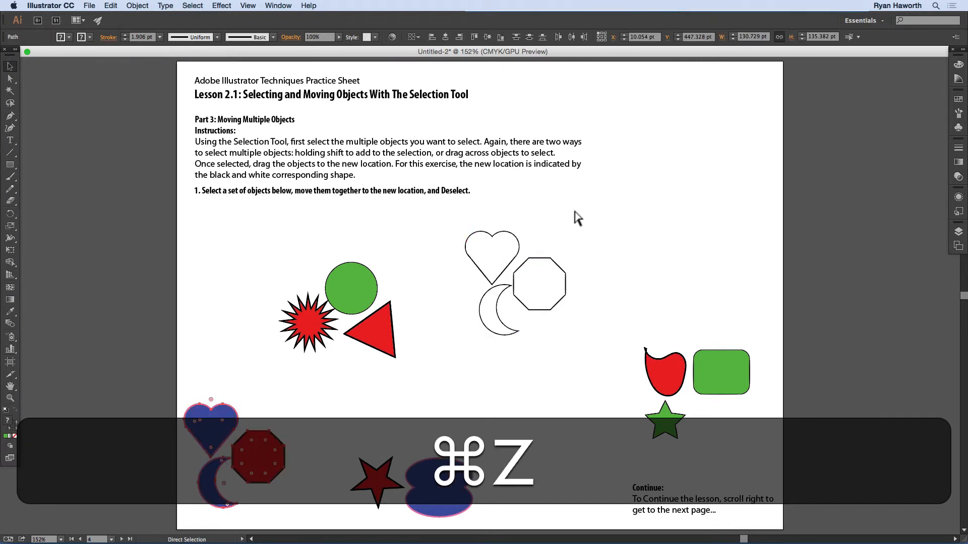
key("super+z")
key("super+z")
key("super+z")
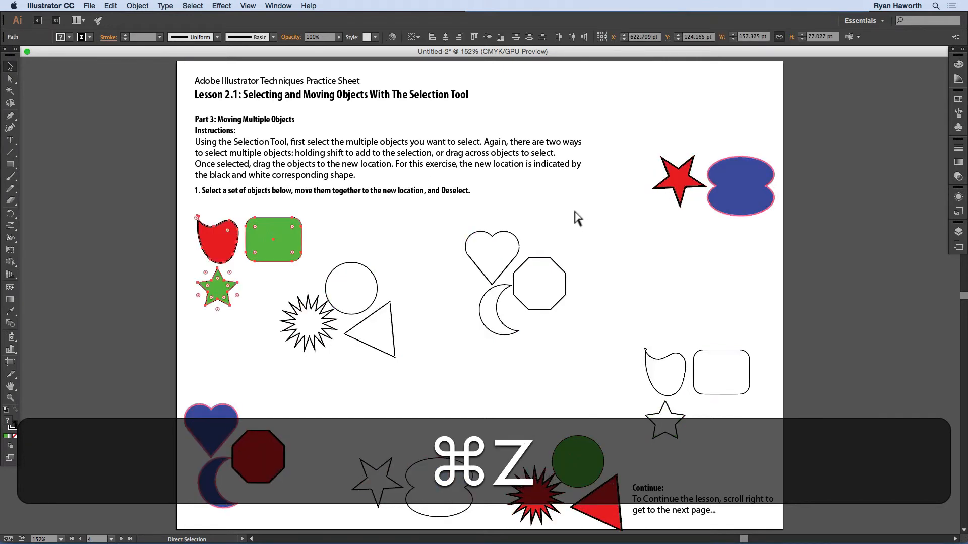
key("super+z")
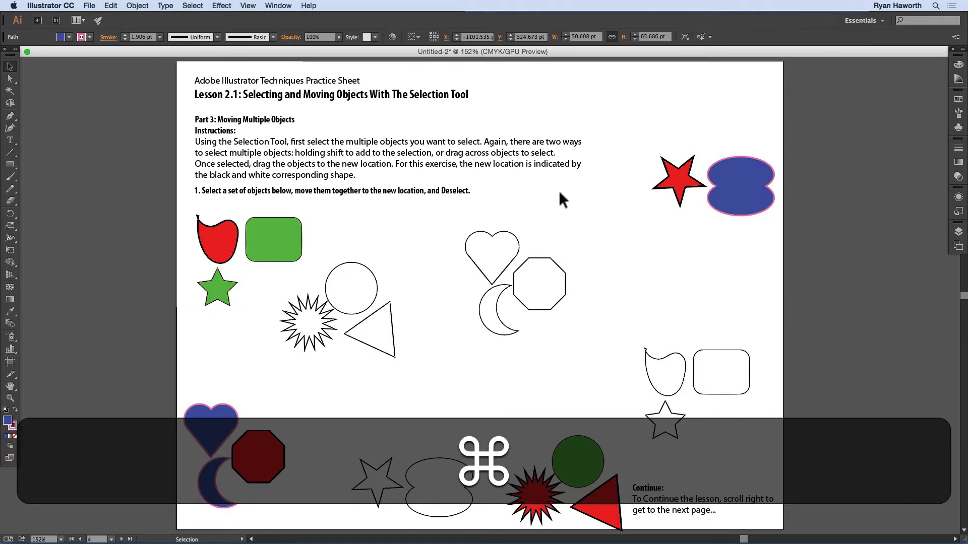
left_click(558, 197)
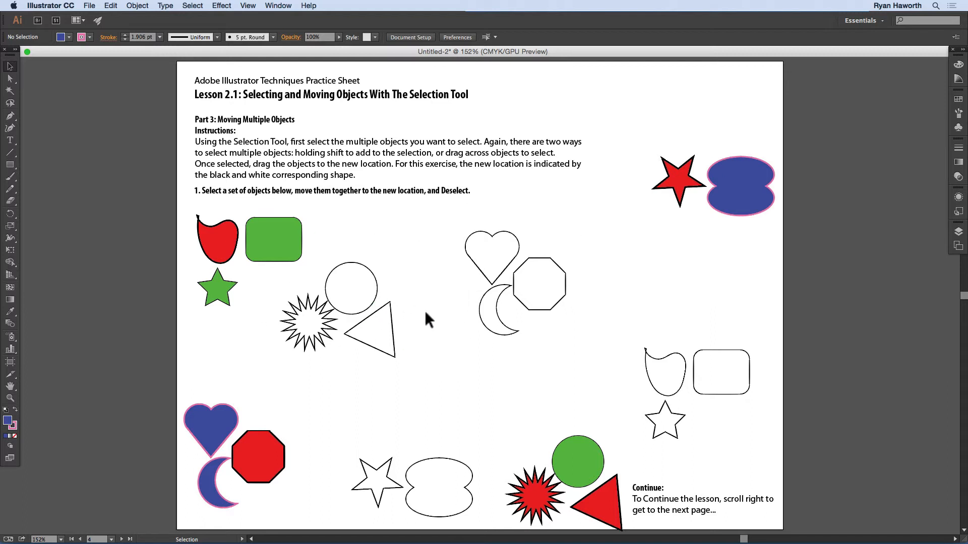
Step: Go to artboard 5 and move the irregular red shape, green rounded rectangle and green star together horizontally onto their outlines, constrained to a straight line
left_click(127, 539)
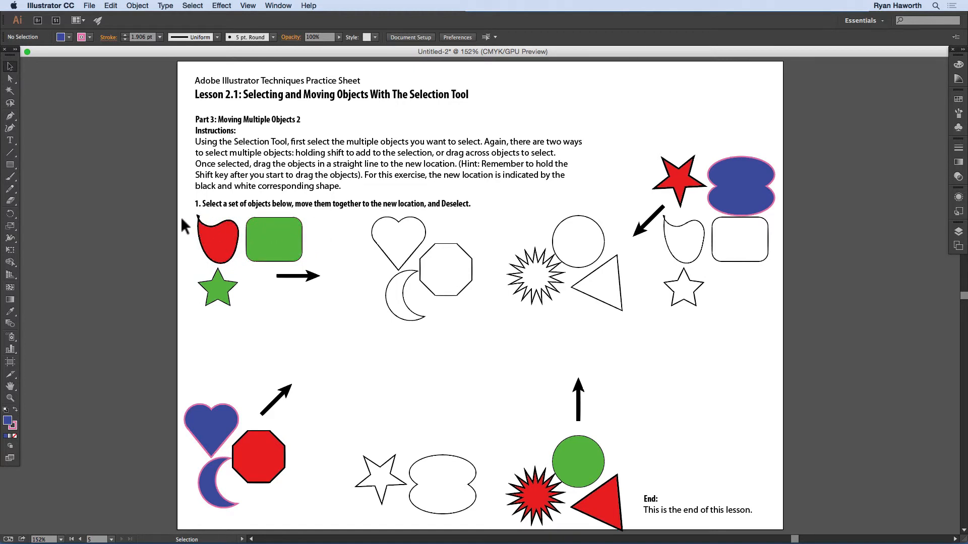
left_click_drag(182, 218, 256, 286)
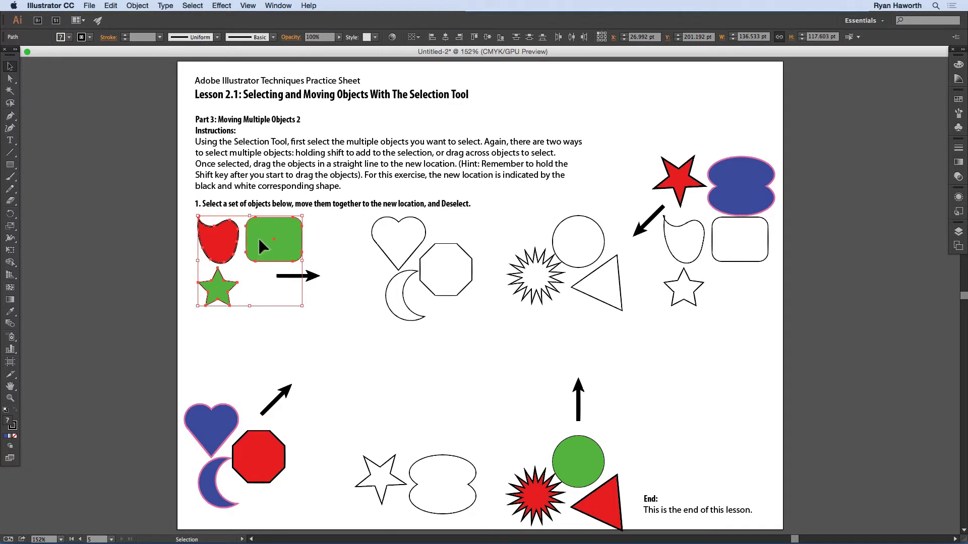
left_click_drag(225, 235, 691, 233)
key("shift")
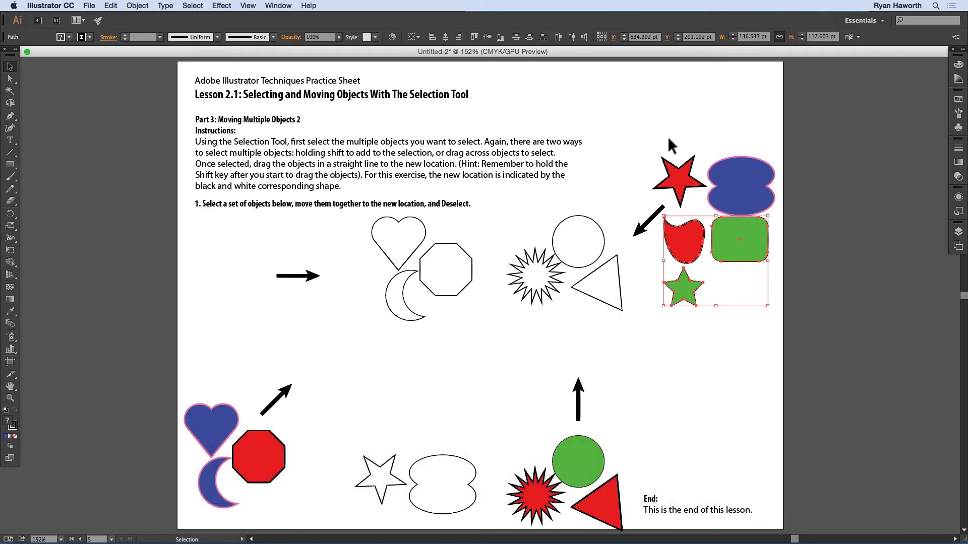
Step: In constrained straight lines, move the red star and blue double oval diagonally down, and the starburst, green circle and triangle vertically up, onto their outlines
left_click_drag(661, 140, 418, 447)
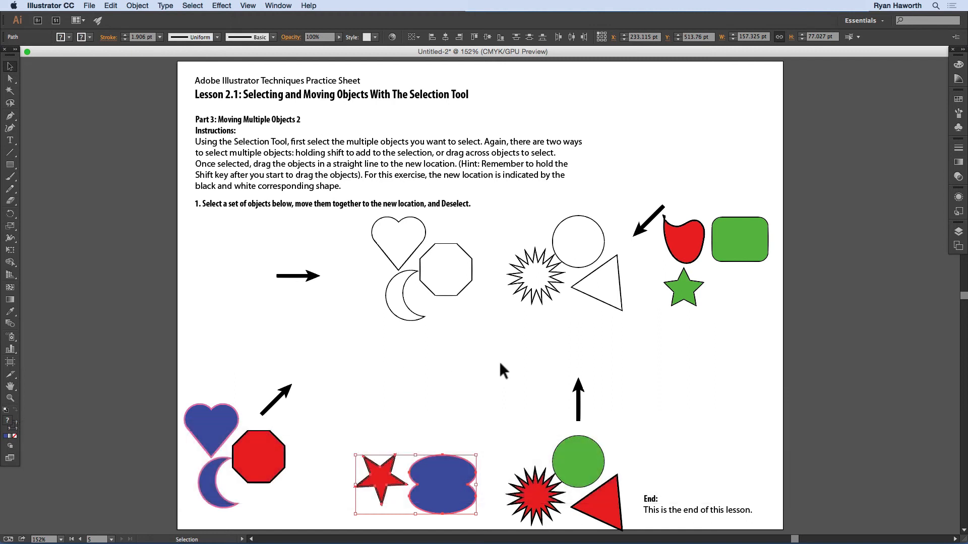
left_click_drag(508, 430, 579, 270)
key("shift")
left_click_drag(580, 258, 579, 257)
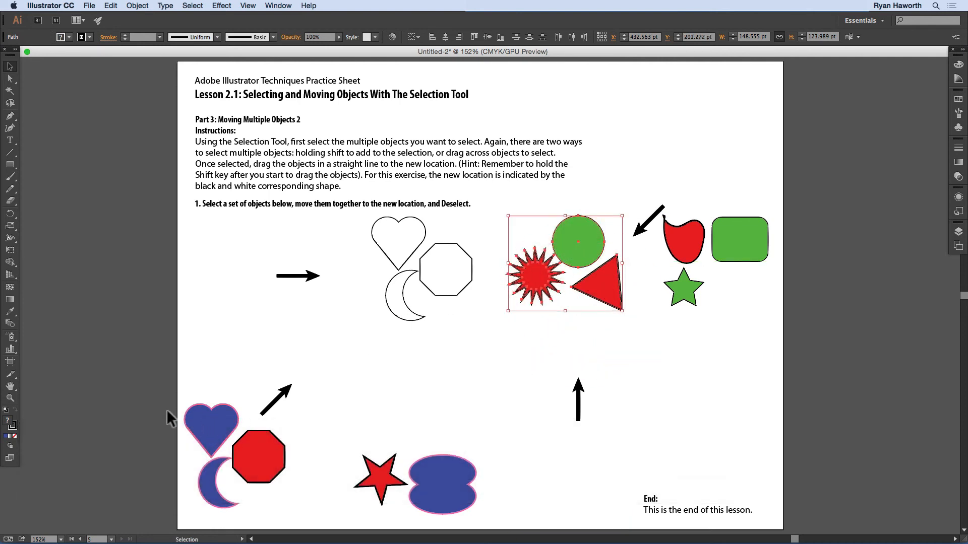
Step: Select the blue heart, red octagon and blue crescent, move them together diagonally up onto their outlines in a constrained straight line, and deselect
left_click(222, 429)
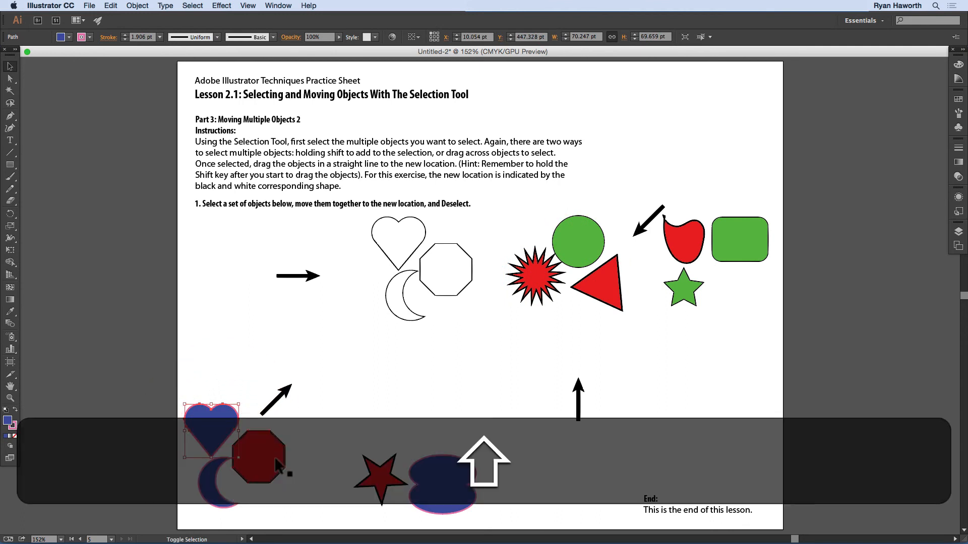
left_click(277, 463, "shift")
left_click(209, 486, "shift")
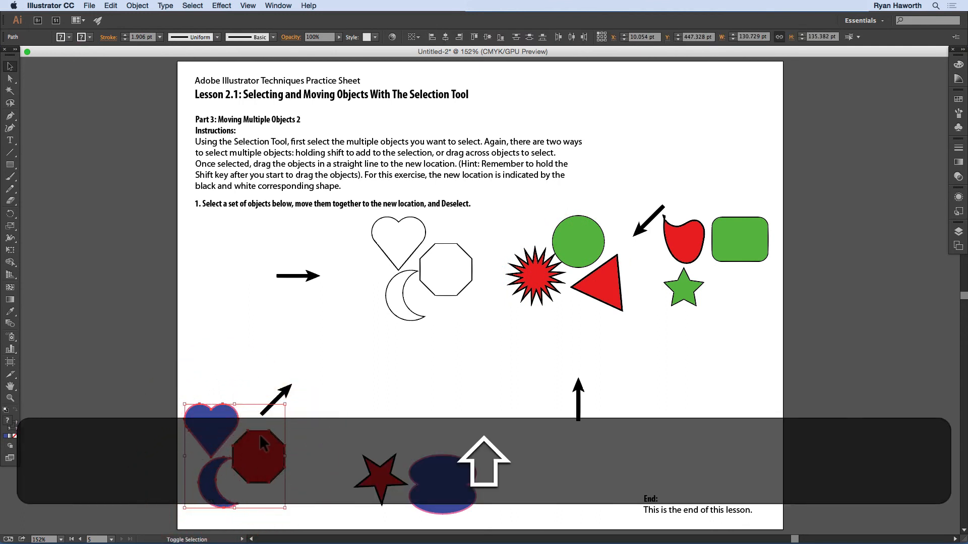
left_click_drag(254, 448, 443, 263)
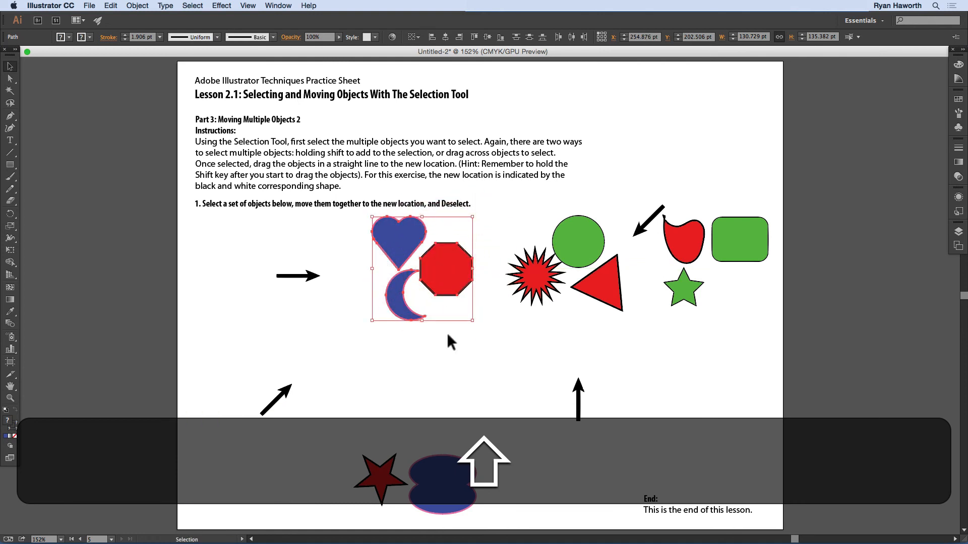
left_click(458, 403)
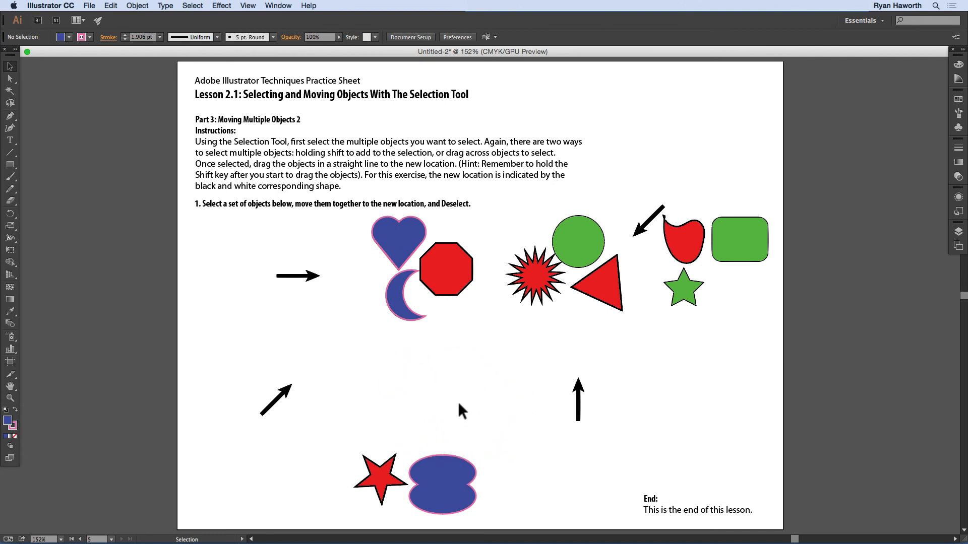